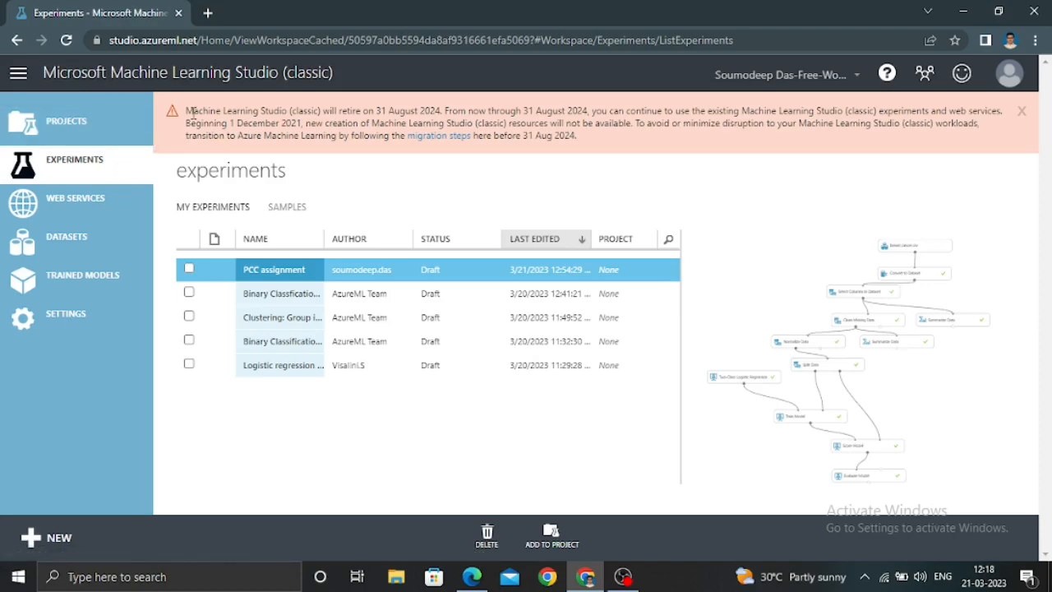
# Search Google for azureml studio in a new browser tab and return to the Machine Learning Studio experiments page
pyautogui.click(210, 20)
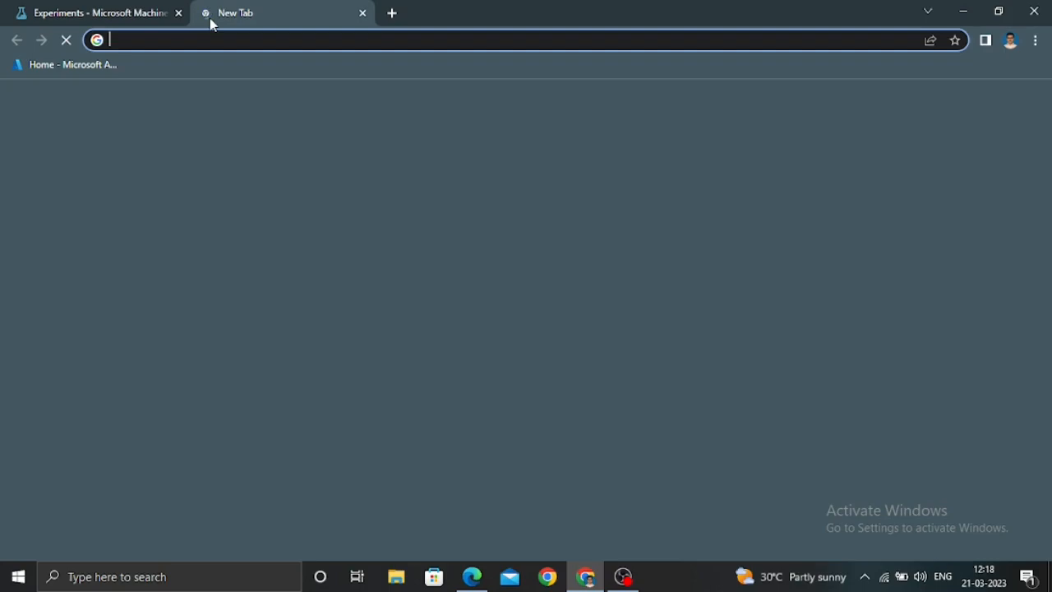
pyautogui.write('a')
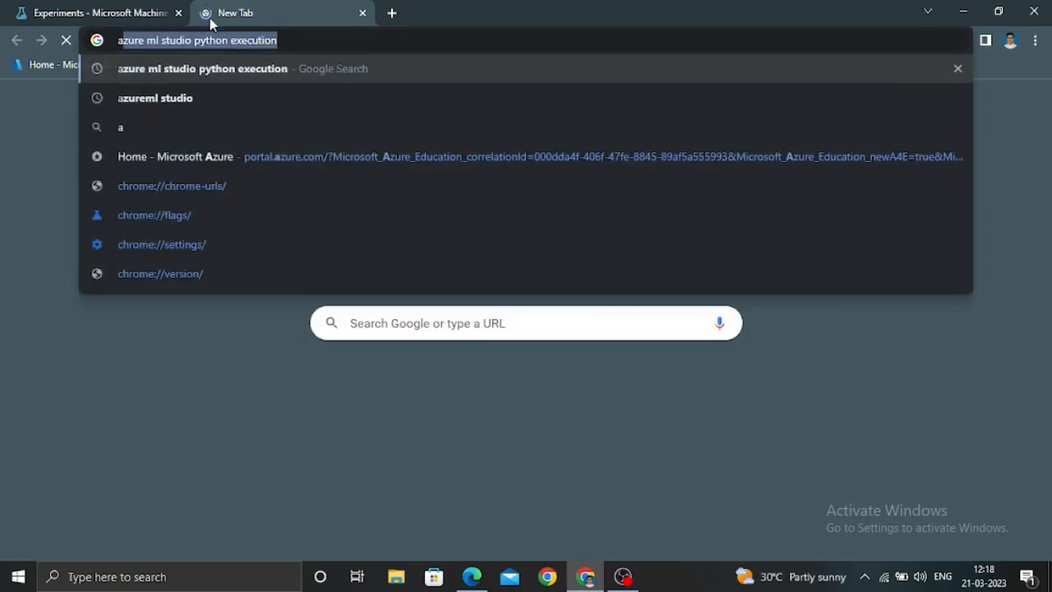
pyautogui.write('zure')
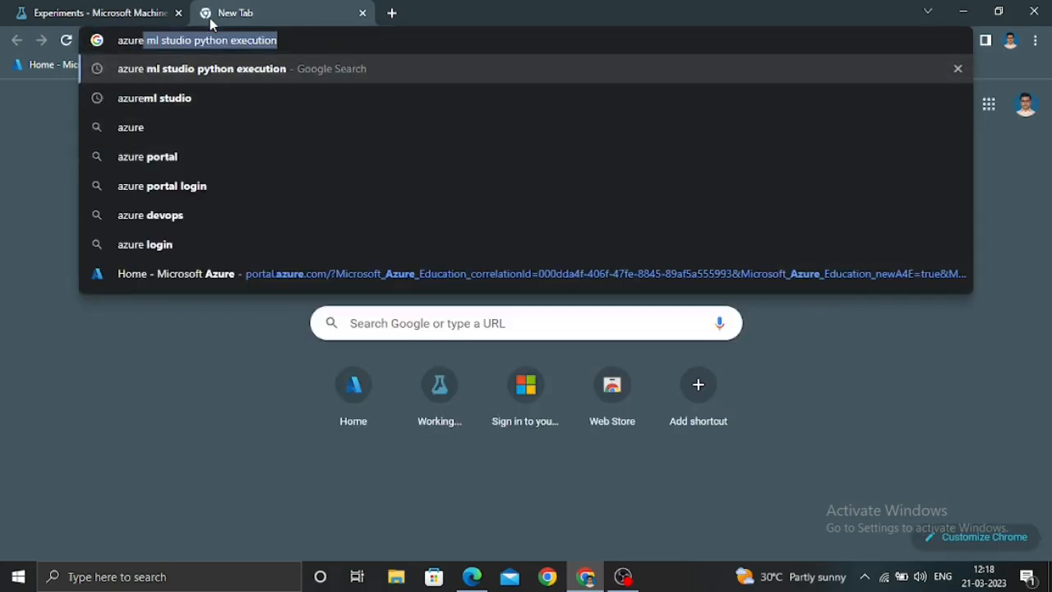
pyautogui.click(210, 97)
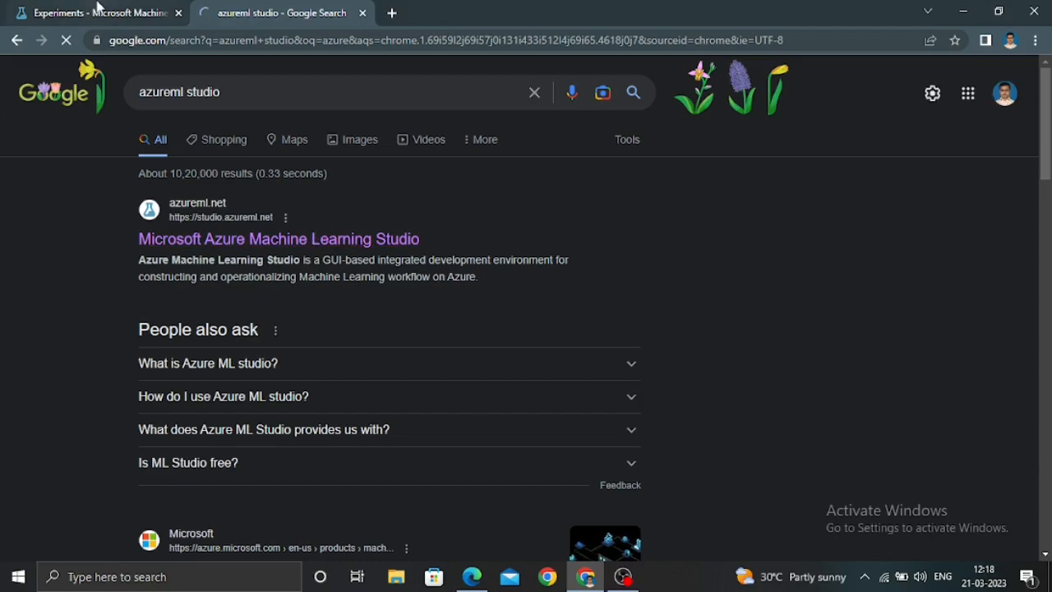
pyautogui.click(97, 8)
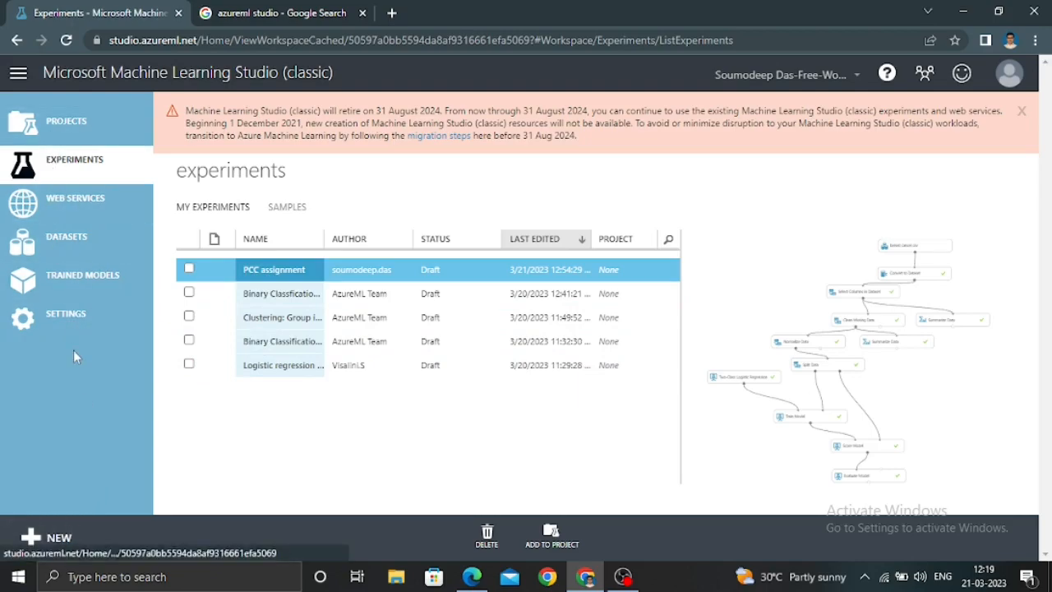
# Create a blank experiment and place the Breast cancer data sample dataset on its canvas
pyautogui.click(46, 537)
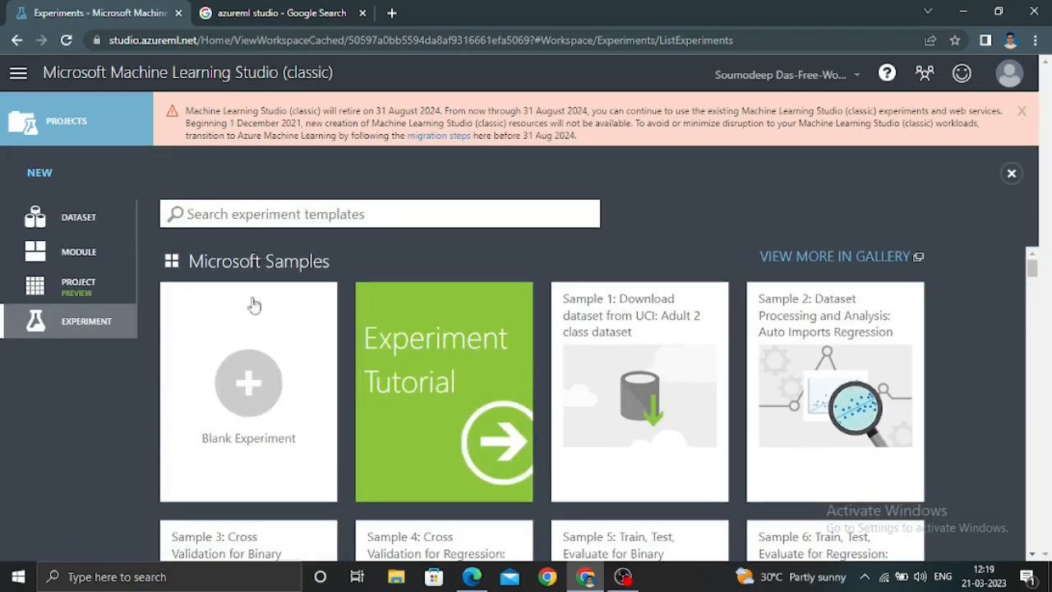
pyautogui.click(246, 385)
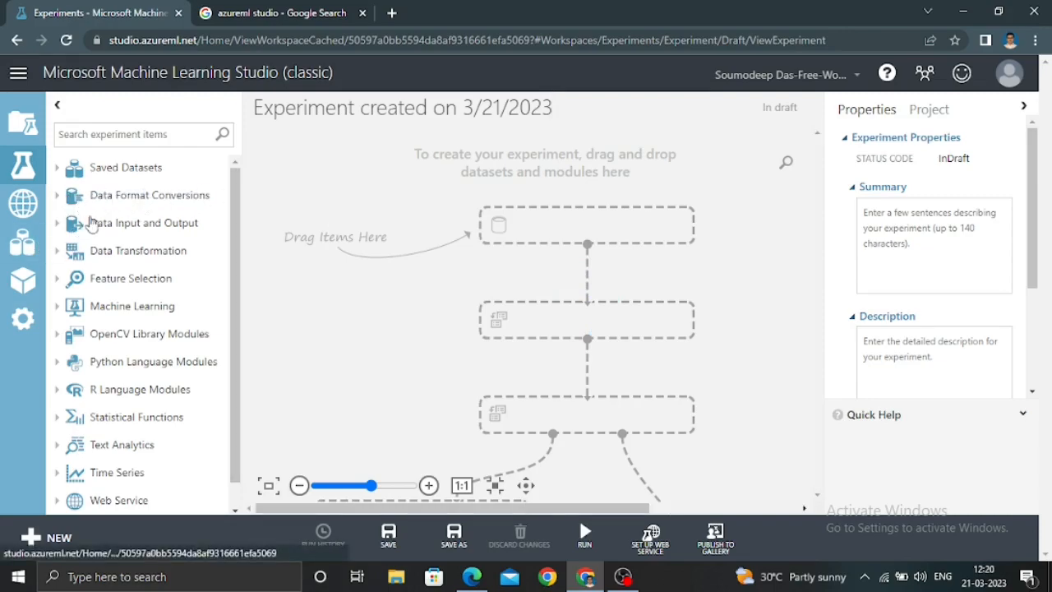
pyautogui.click(56, 169)
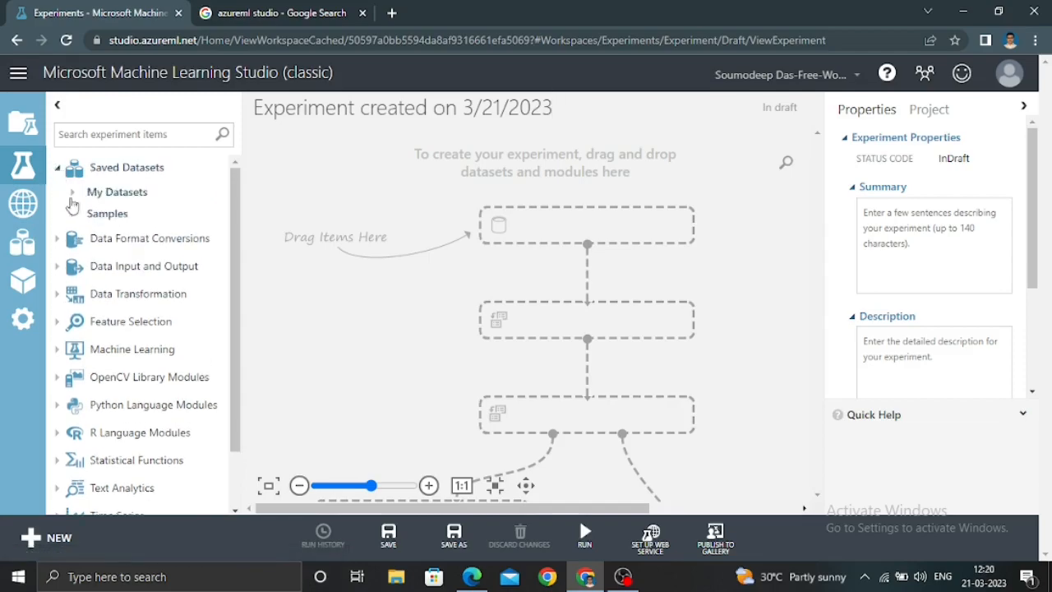
pyautogui.click(73, 215)
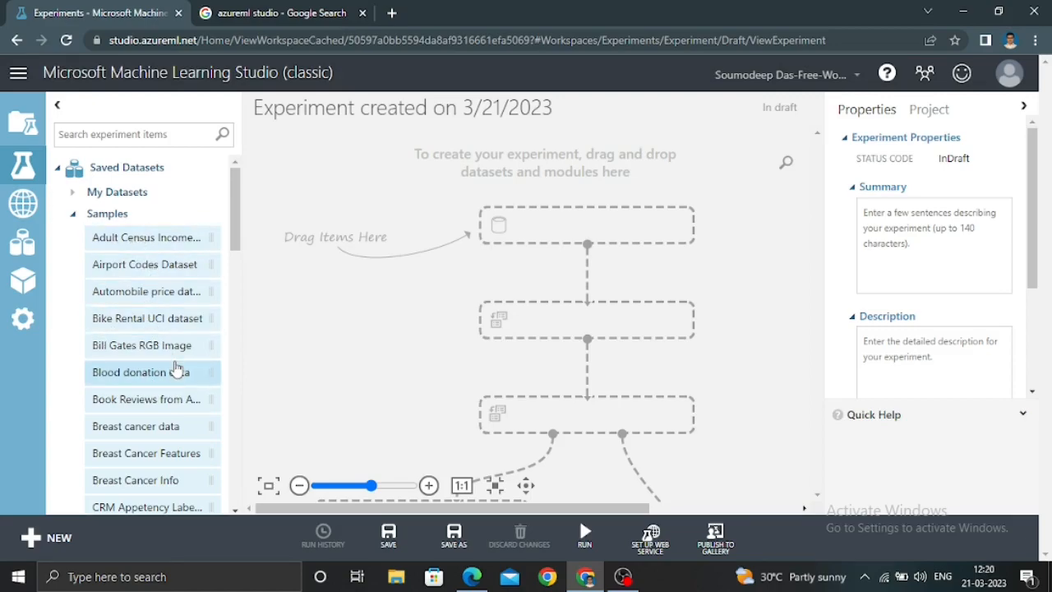
pyautogui.scroll(-3, 164, 368)
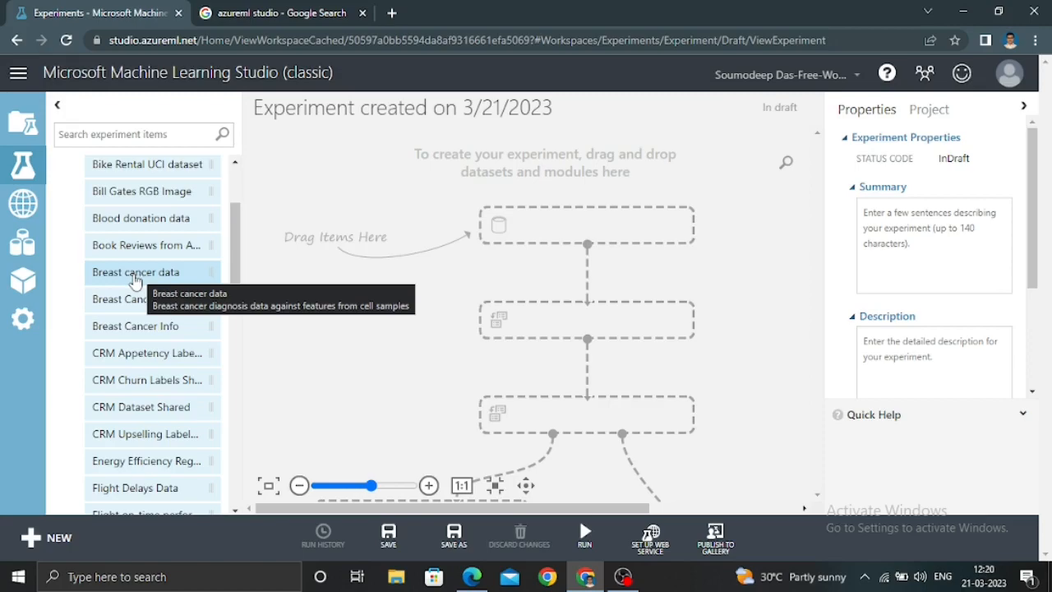
pyautogui.moveTo(125, 280); pyautogui.dragTo(591, 232)
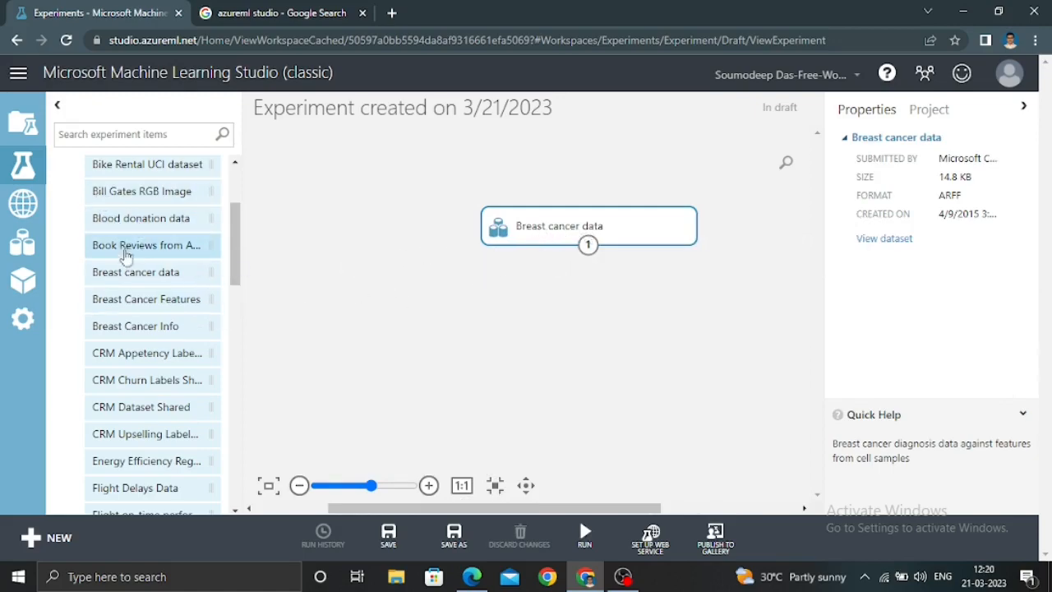
pyautogui.scroll(3, 99, 247)
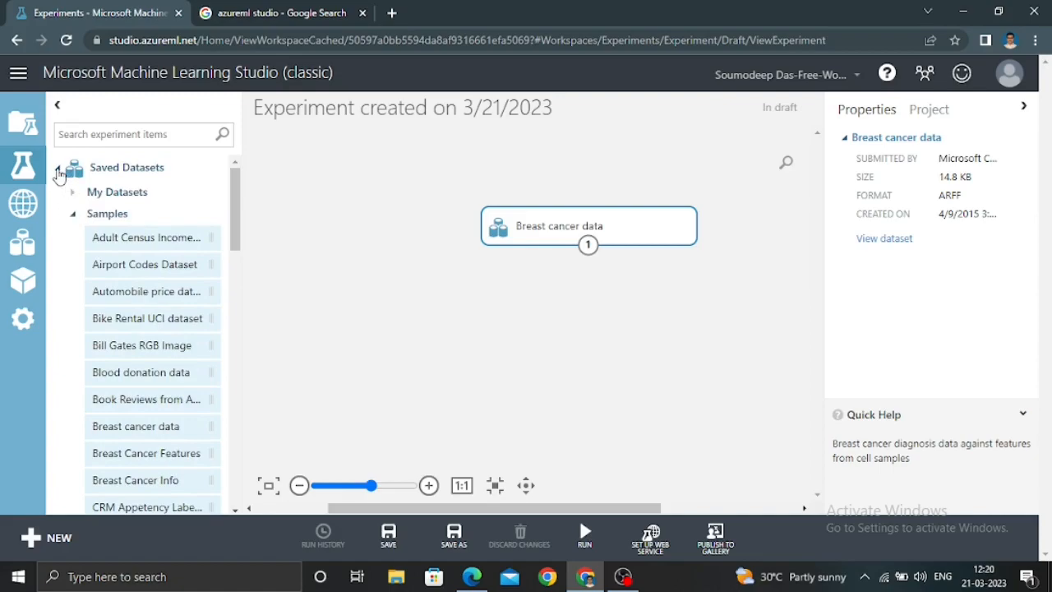
pyautogui.click(58, 169)
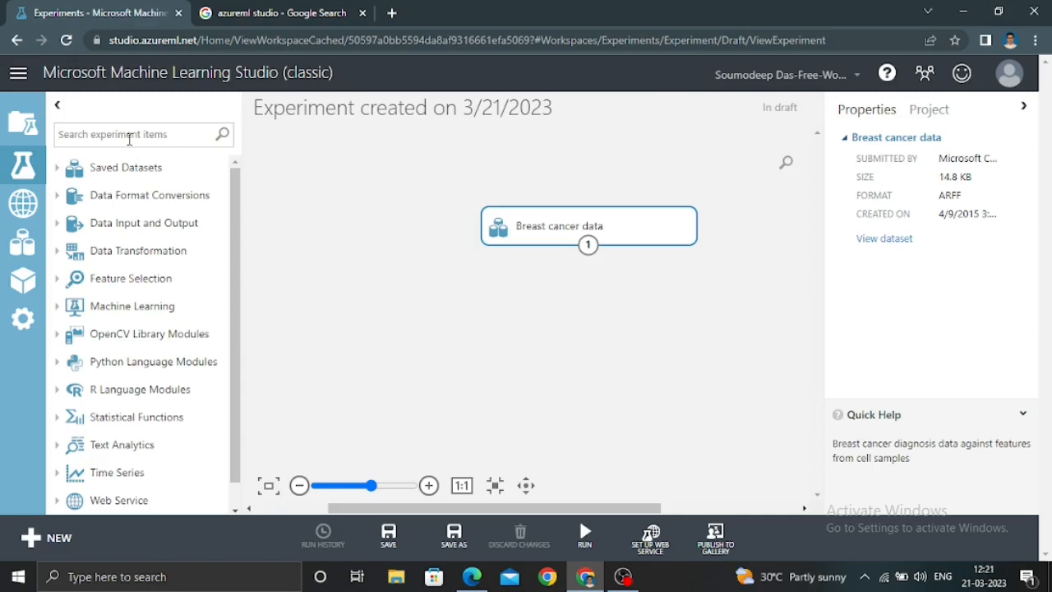
# Add a Convert to Dataset module fed by the Breast cancer data output and run the experiment
pyautogui.write('con')
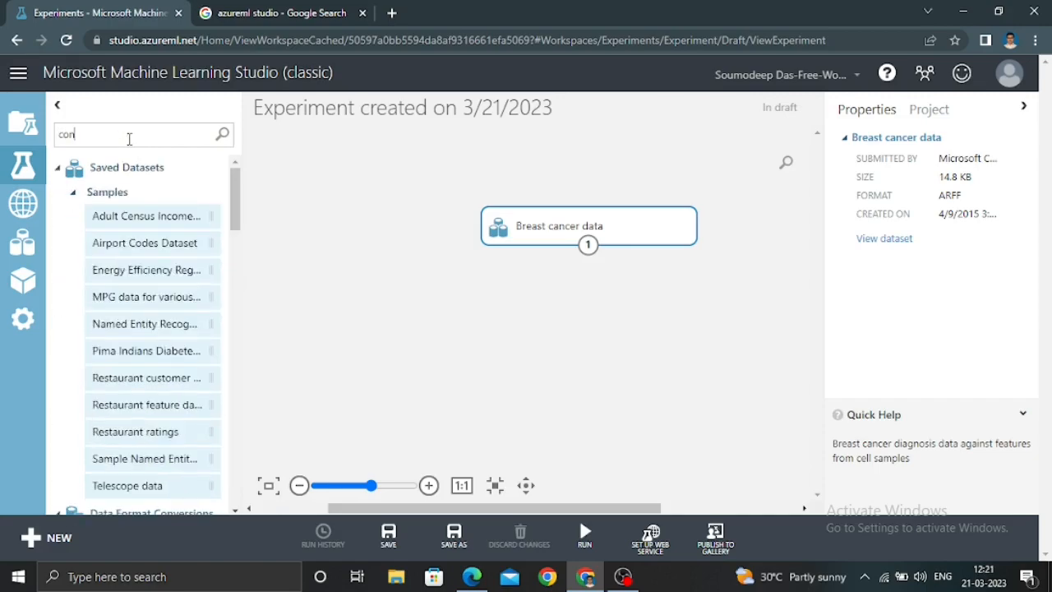
pyautogui.write('vert')
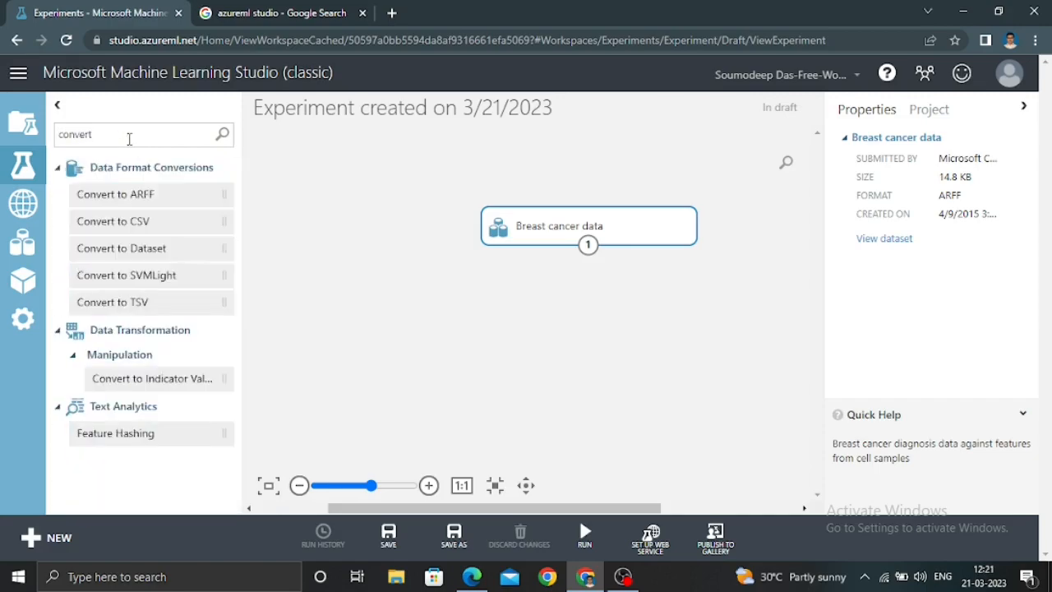
pyautogui.moveTo(151, 248); pyautogui.dragTo(609, 306)
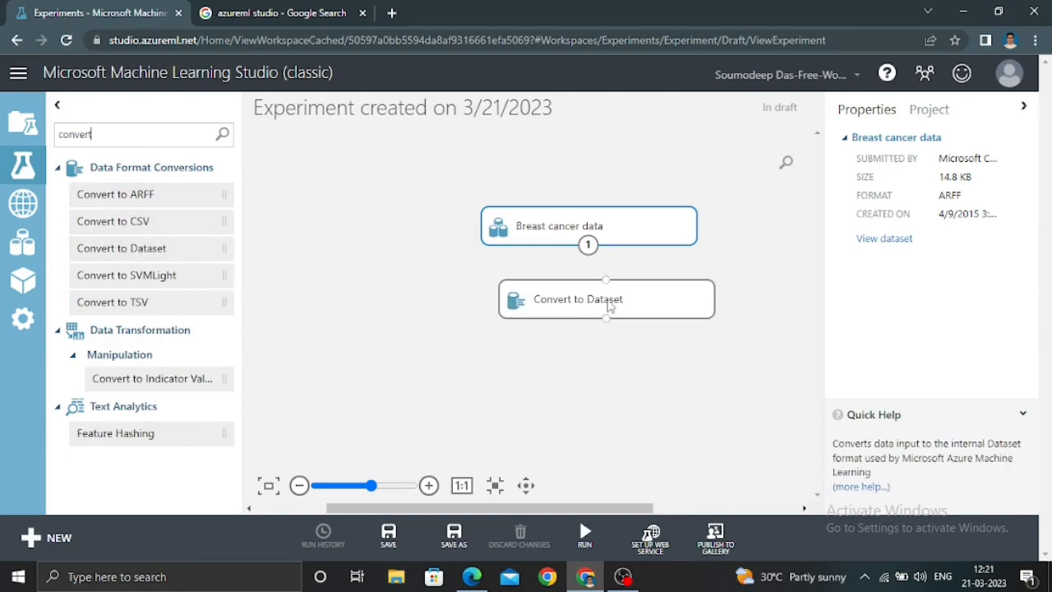
pyautogui.click(595, 294)
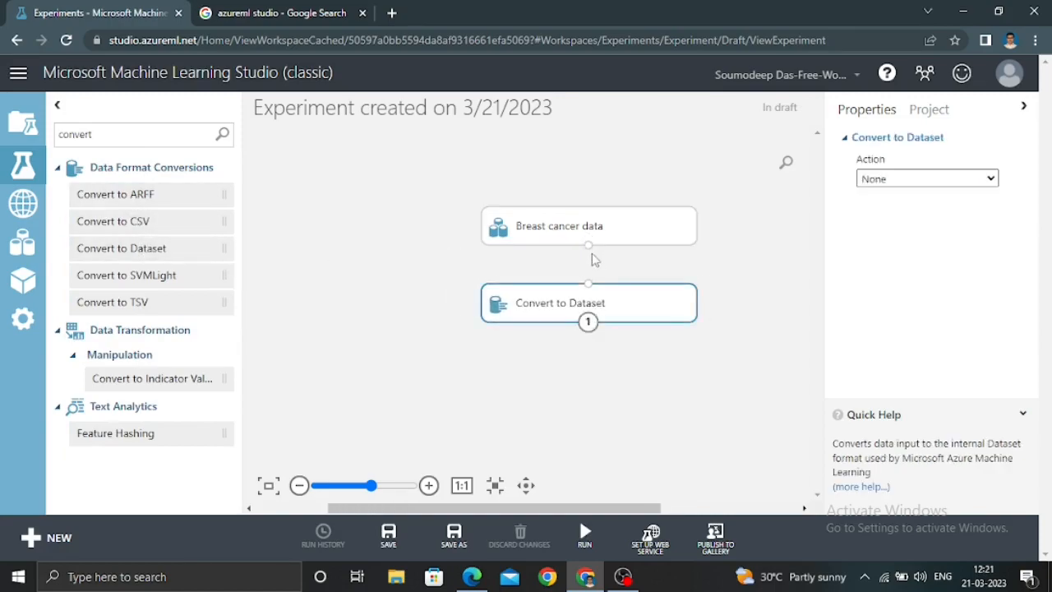
pyautogui.moveTo(589, 245); pyautogui.dragTo(592, 292)
pyautogui.moveTo(585, 546)
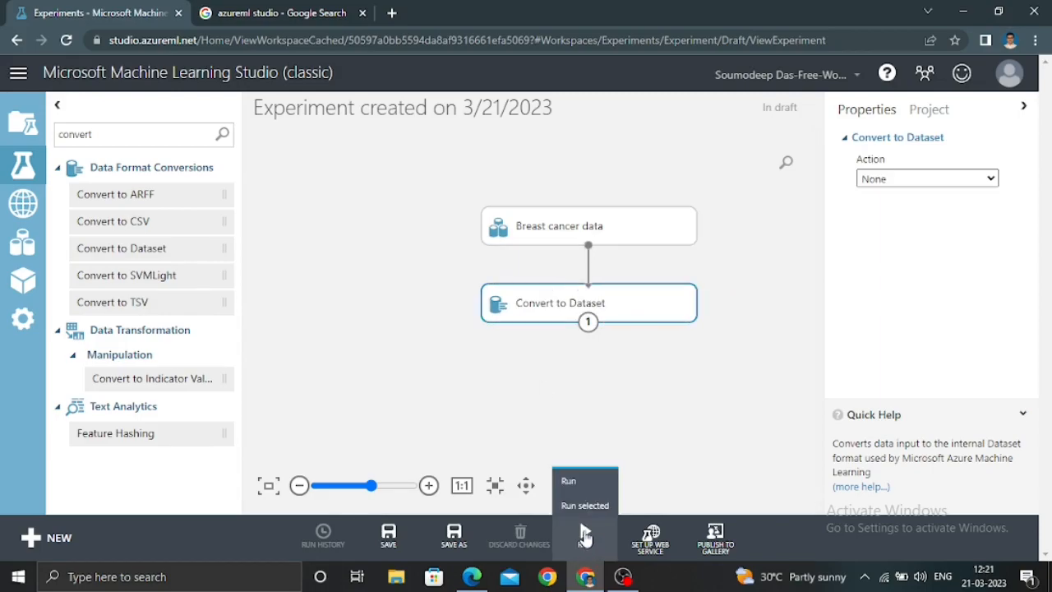
pyautogui.click(586, 534)
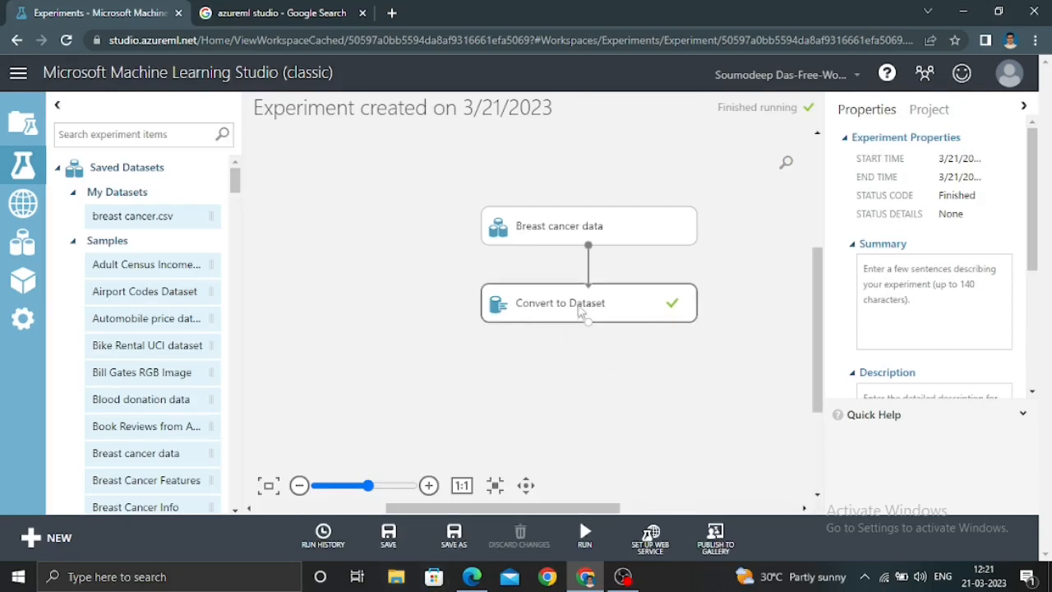
# Visualize the results dataset of the Convert to Dataset module and look through all its columns
pyautogui.click(581, 307)
pyautogui.rightClick(582, 306)
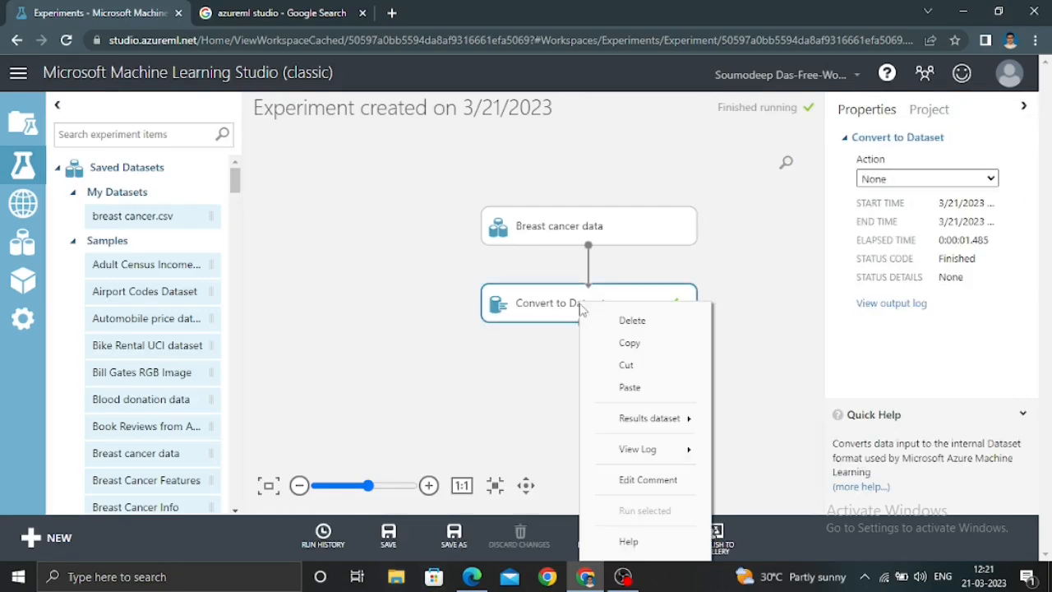
pyautogui.moveTo(647, 419)
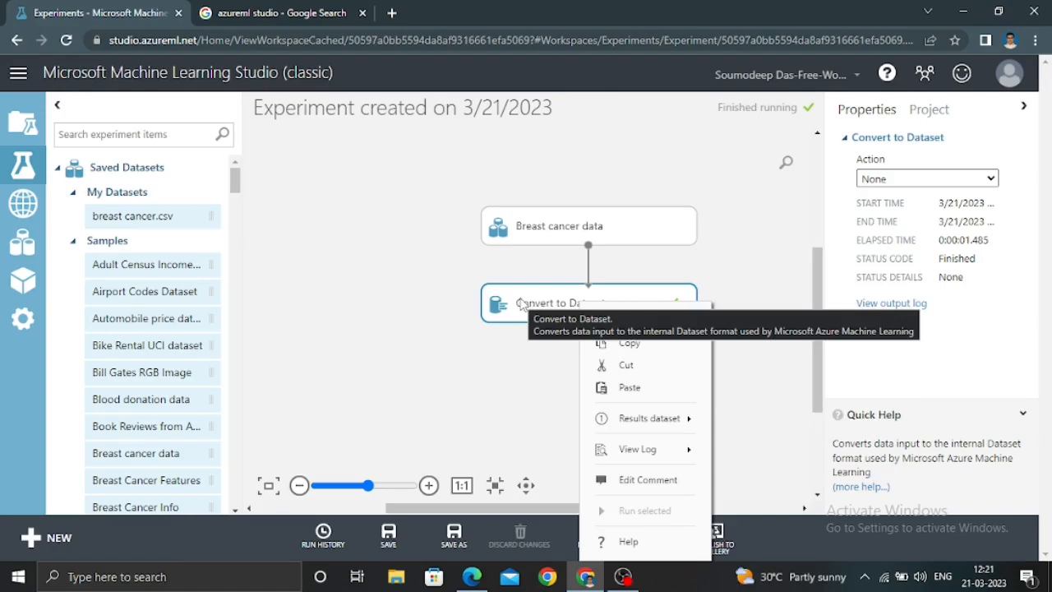
pyautogui.moveTo(629, 421)
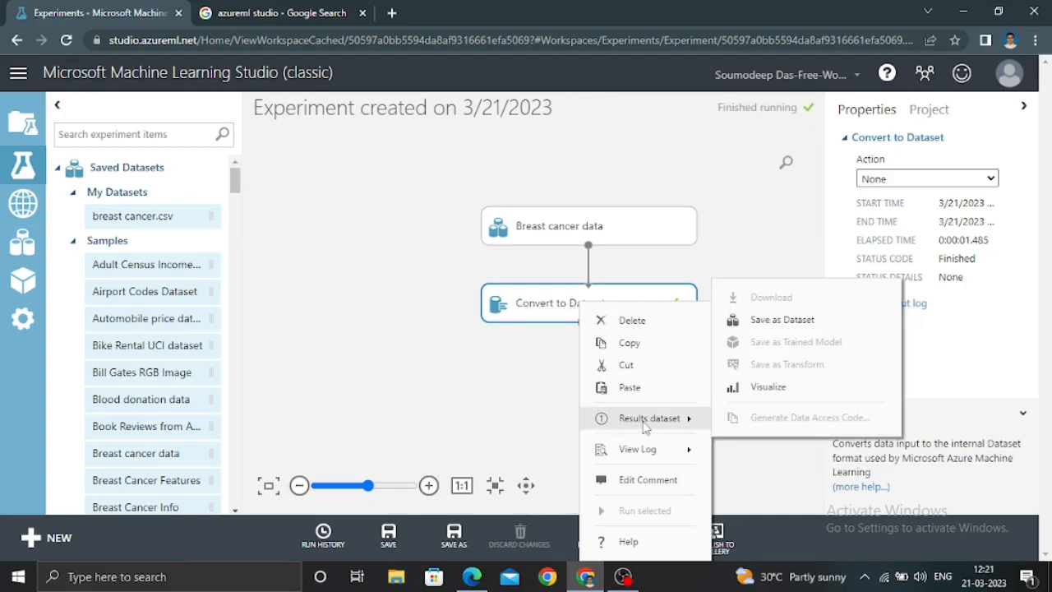
pyautogui.click(758, 388)
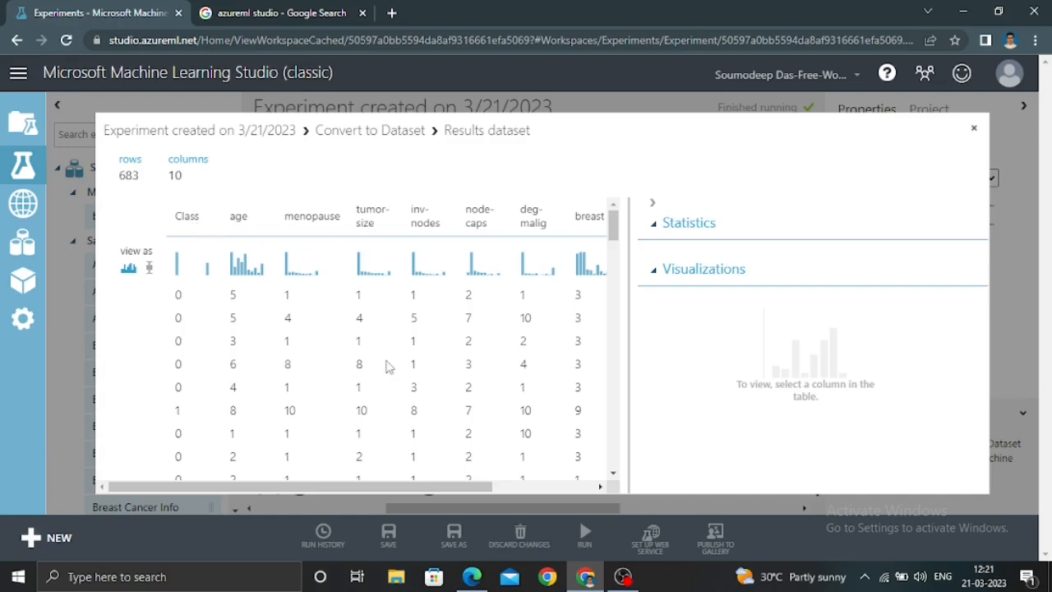
pyautogui.click(526, 494)
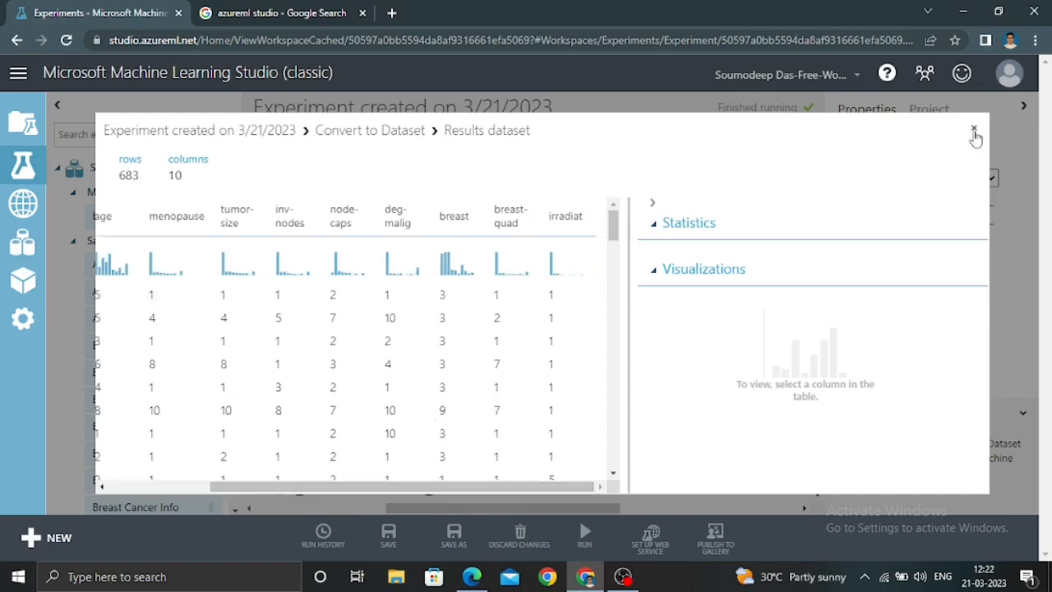
pyautogui.moveTo(550, 487); pyautogui.dragTo(261, 480)
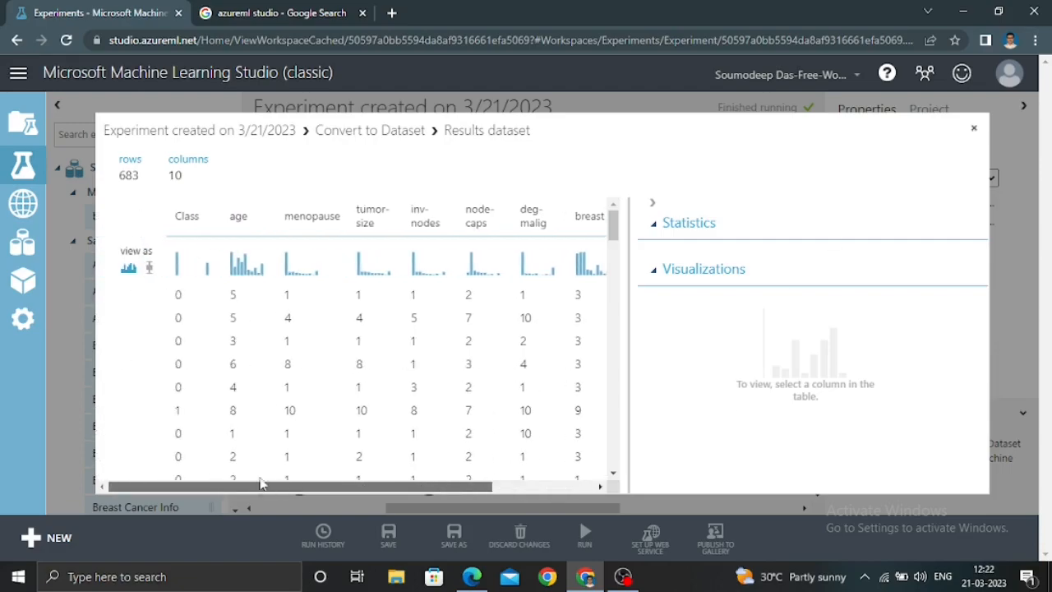
pyautogui.click(975, 130)
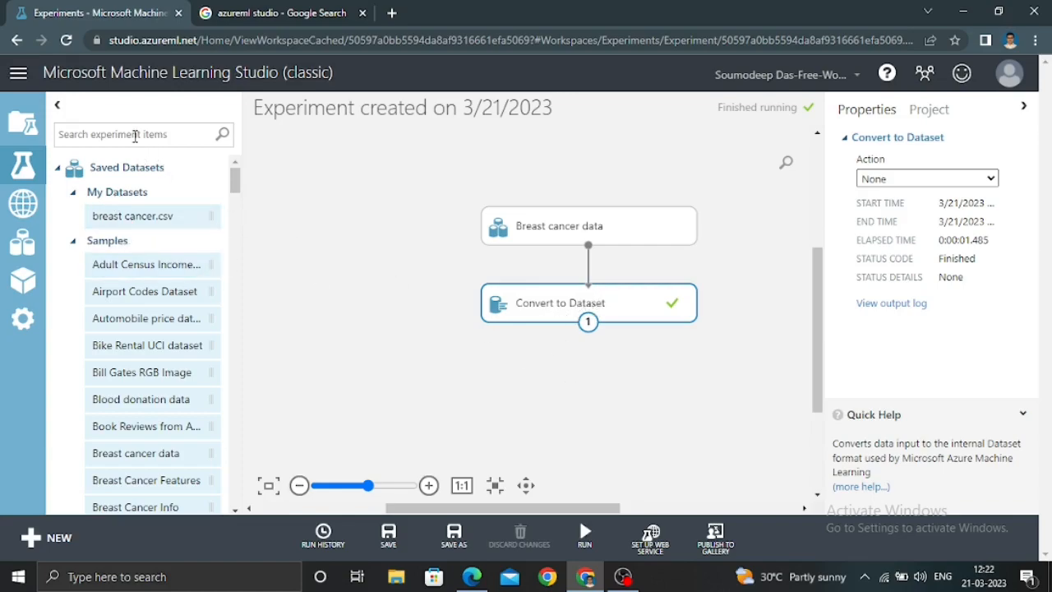
# Add a Clean Missing Data module below Convert to Dataset and connect it to that module's output
pyautogui.click(57, 167)
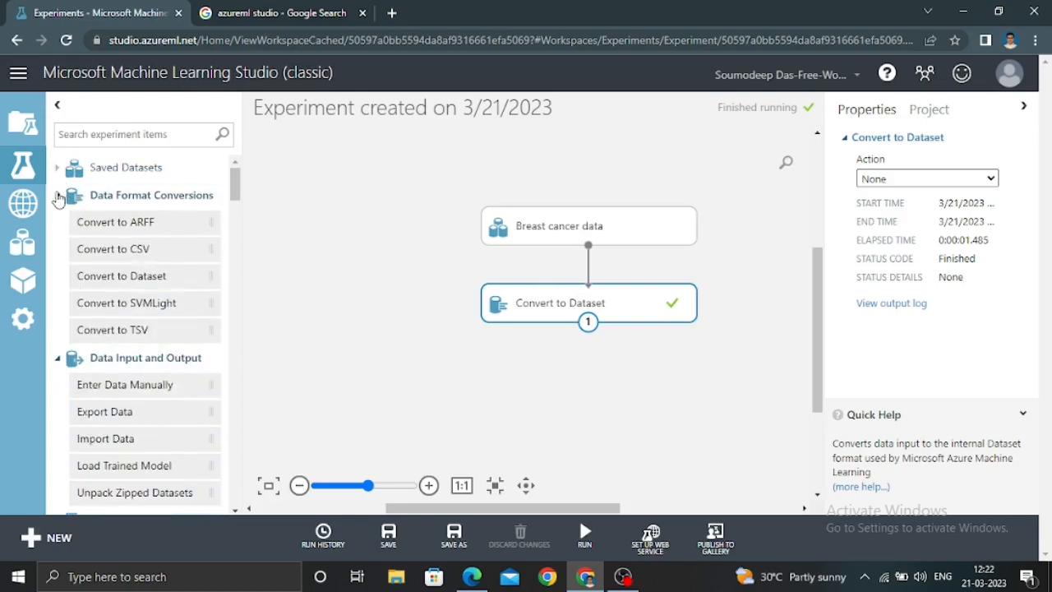
pyautogui.click(58, 196)
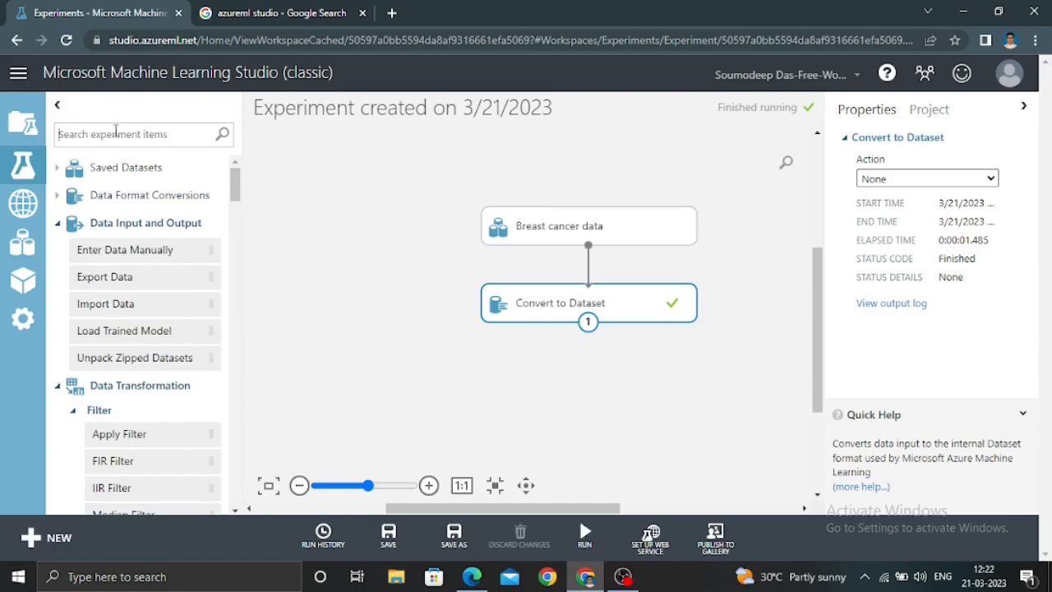
pyautogui.write('miss')
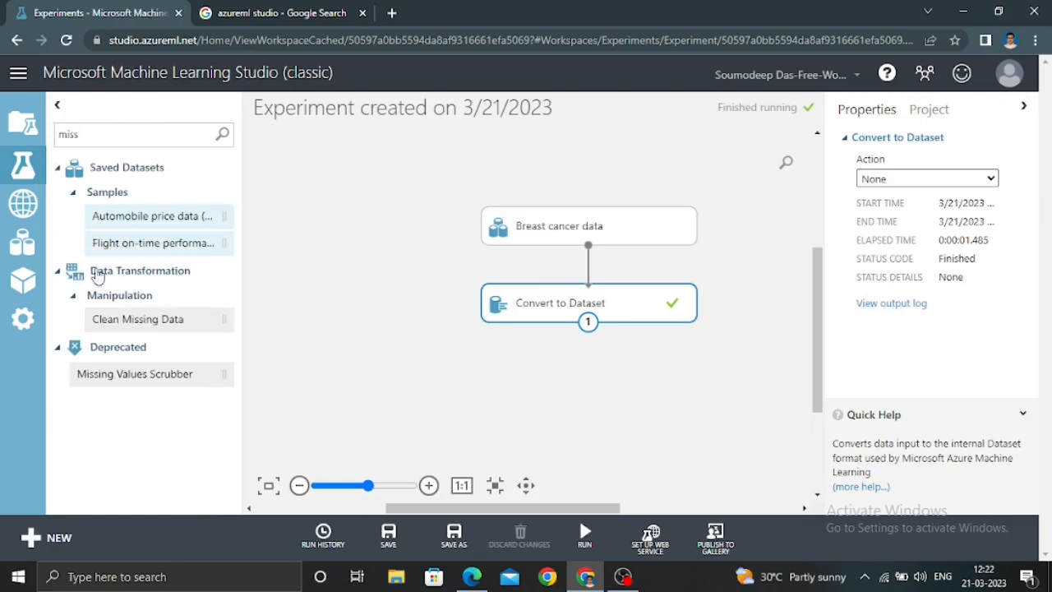
pyautogui.moveTo(104, 323); pyautogui.dragTo(475, 396)
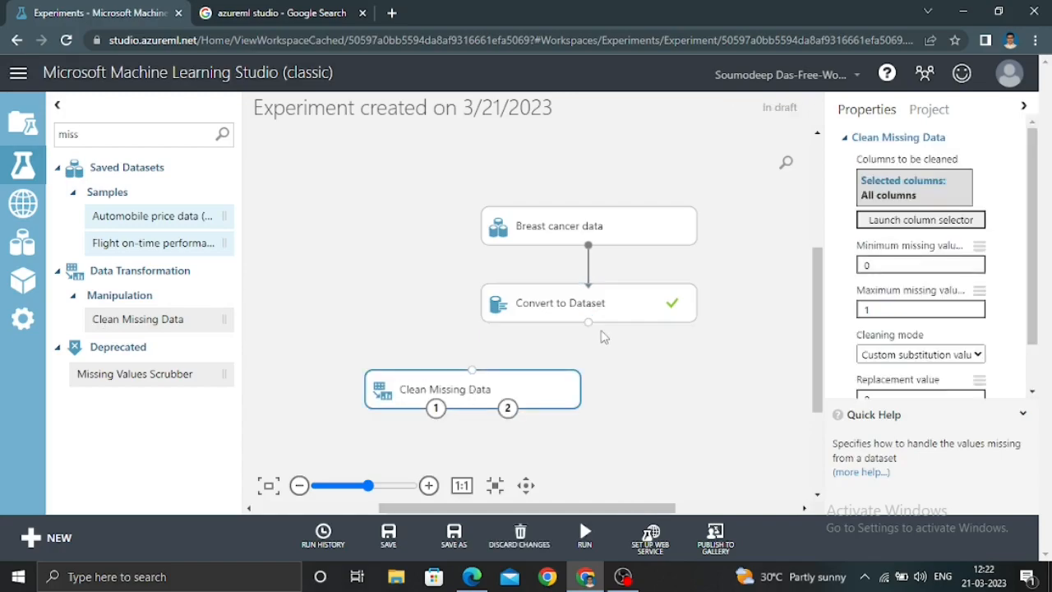
pyautogui.moveTo(588, 322); pyautogui.dragTo(470, 370)
# Add a Normalize Data module below Clean Missing Data and feed it from the cleaned dataset output
pyautogui.moveTo(92, 134); pyautogui.dragTo(36, 139)
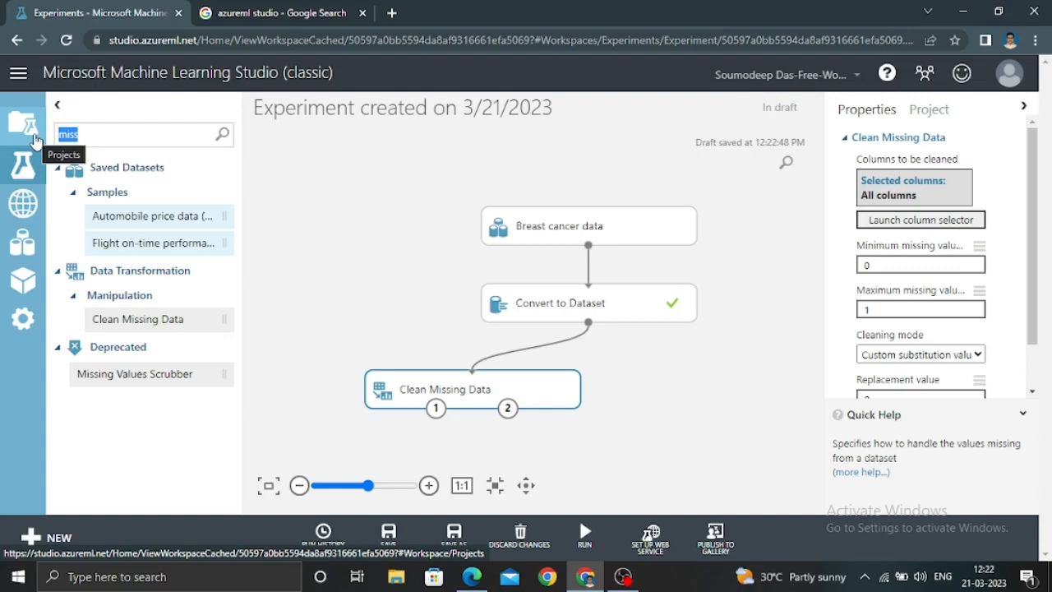
pyautogui.write('norma')
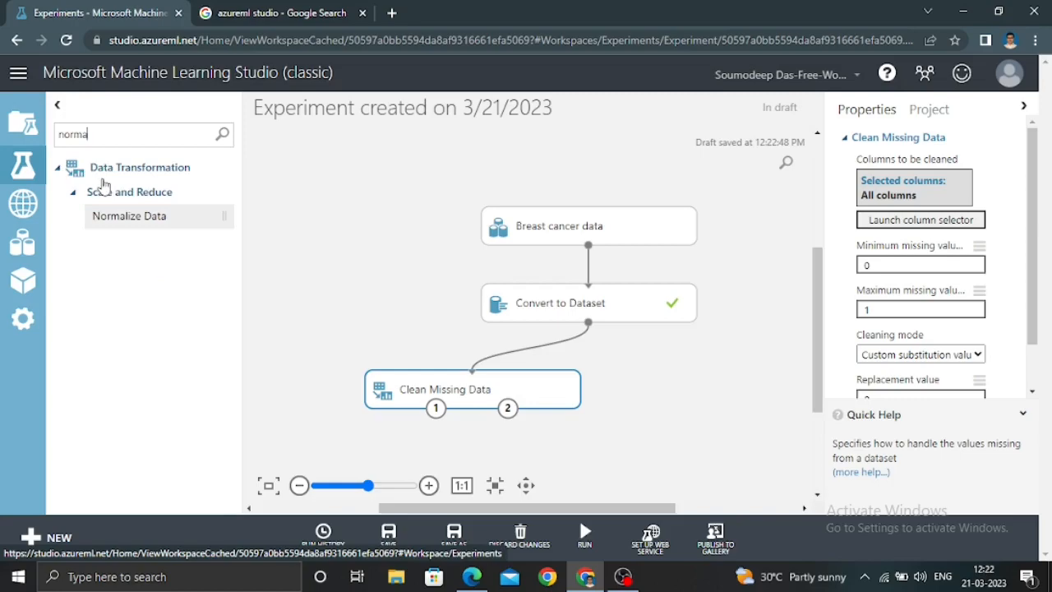
pyautogui.moveTo(124, 215); pyautogui.dragTo(575, 458)
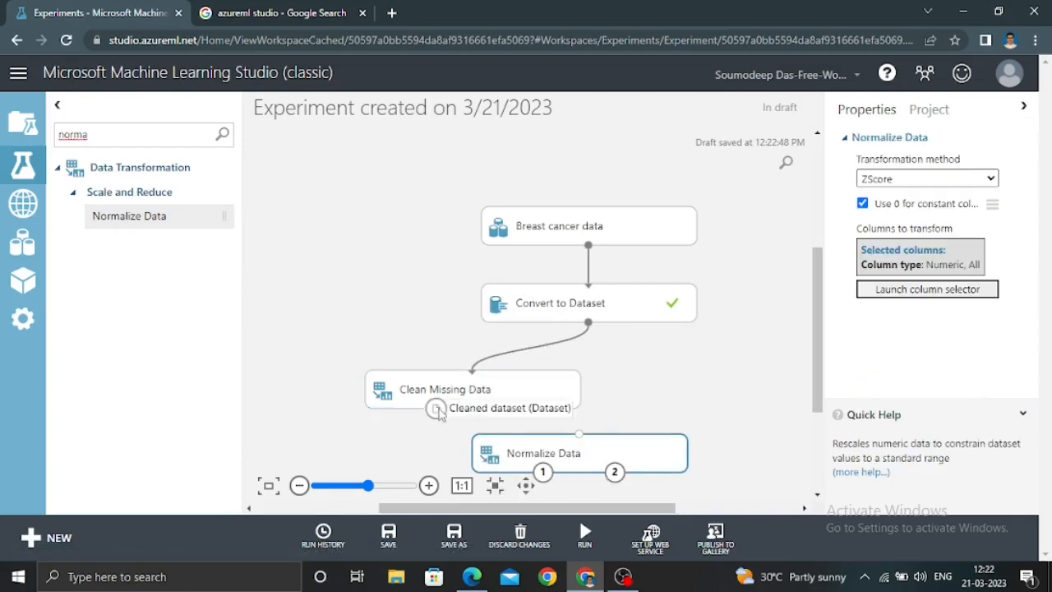
pyautogui.moveTo(435, 409); pyautogui.dragTo(574, 441)
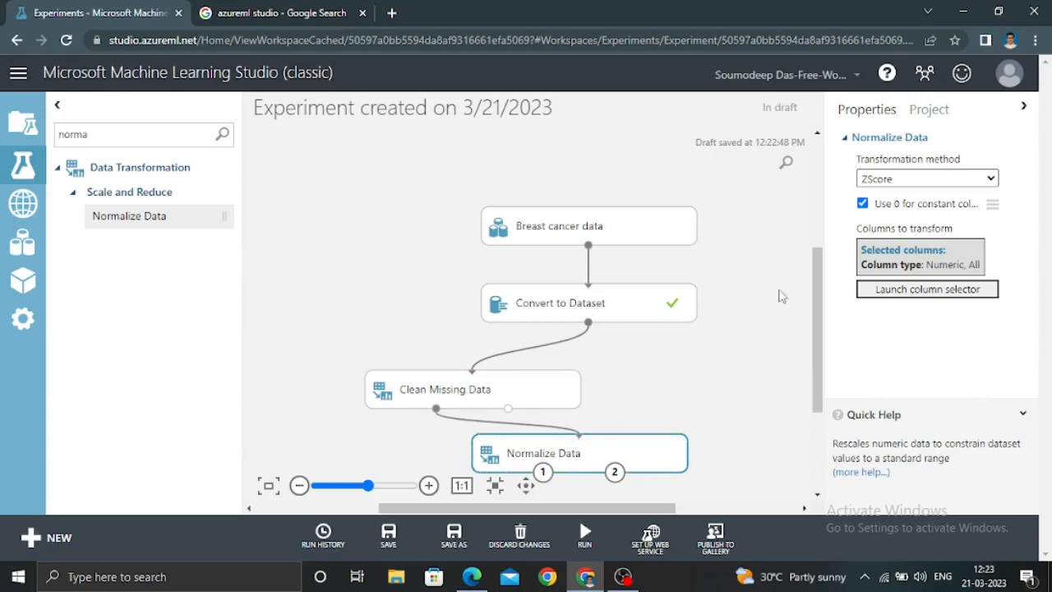
pyautogui.scroll(-2, 811, 300)
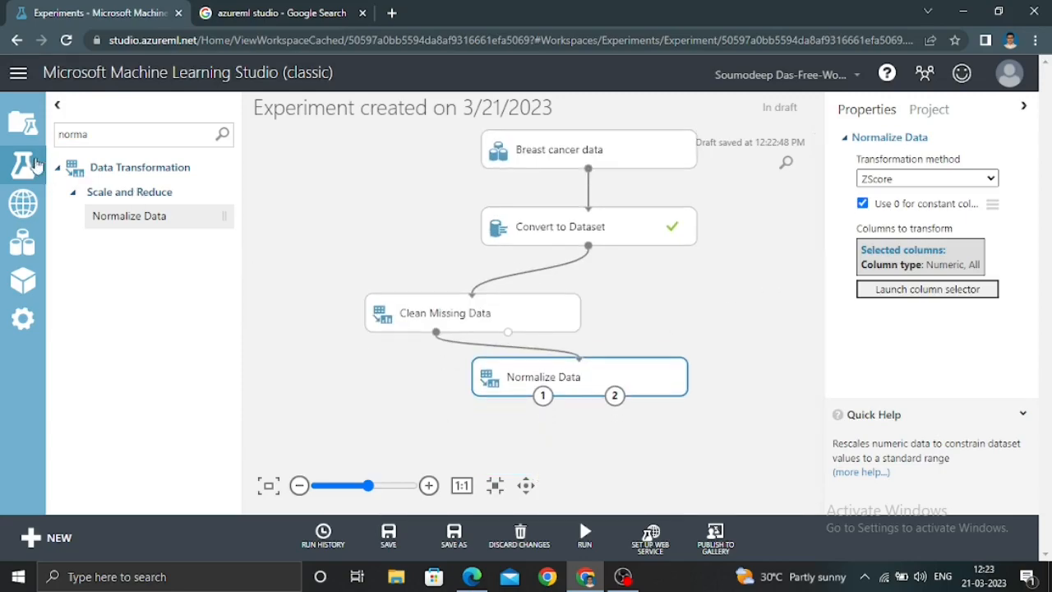
# Add a Summarize Data module below Normalize Data and feed it from the transformed dataset output
pyautogui.doubleClick(113, 136)
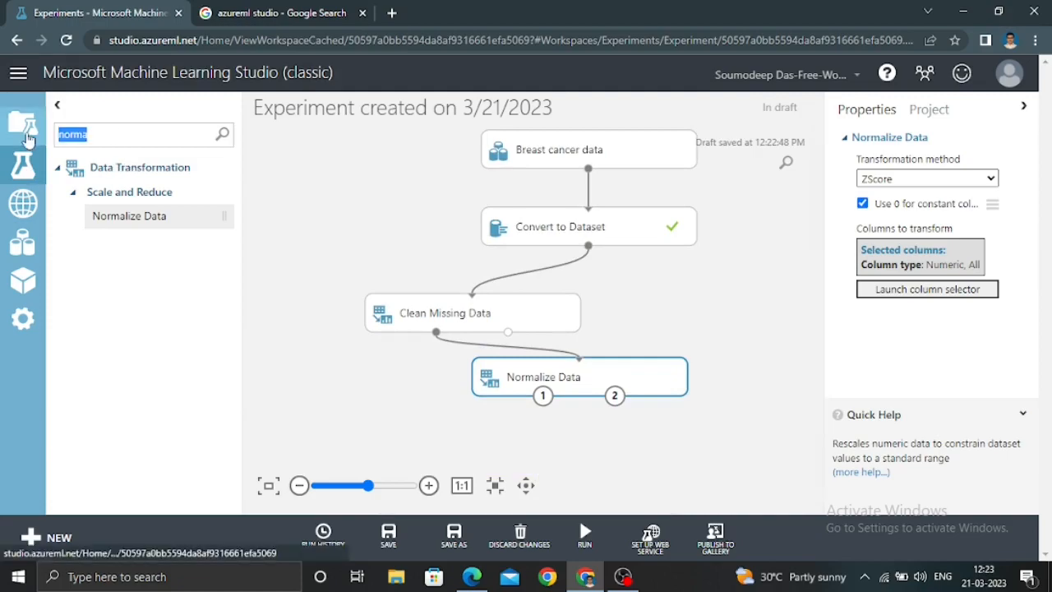
pyautogui.write('summ')
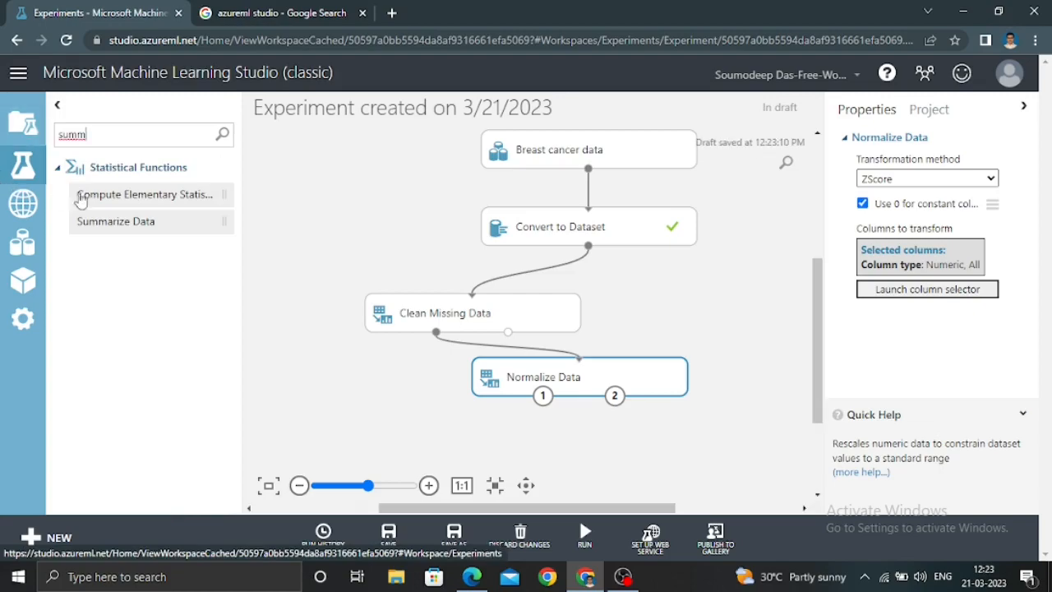
pyautogui.moveTo(113, 218); pyautogui.dragTo(710, 474)
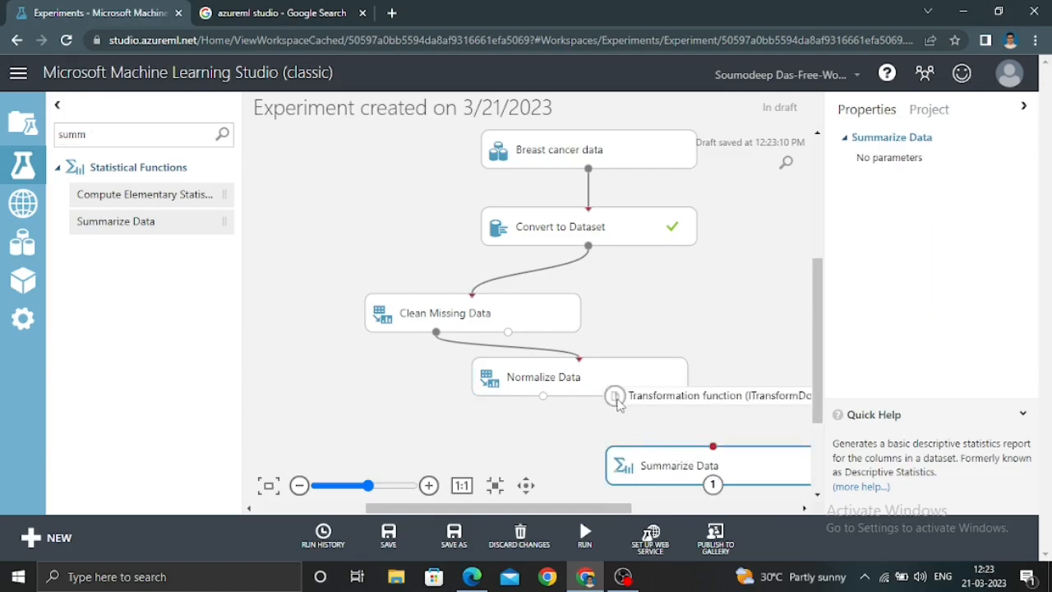
pyautogui.moveTo(543, 396); pyautogui.dragTo(713, 447)
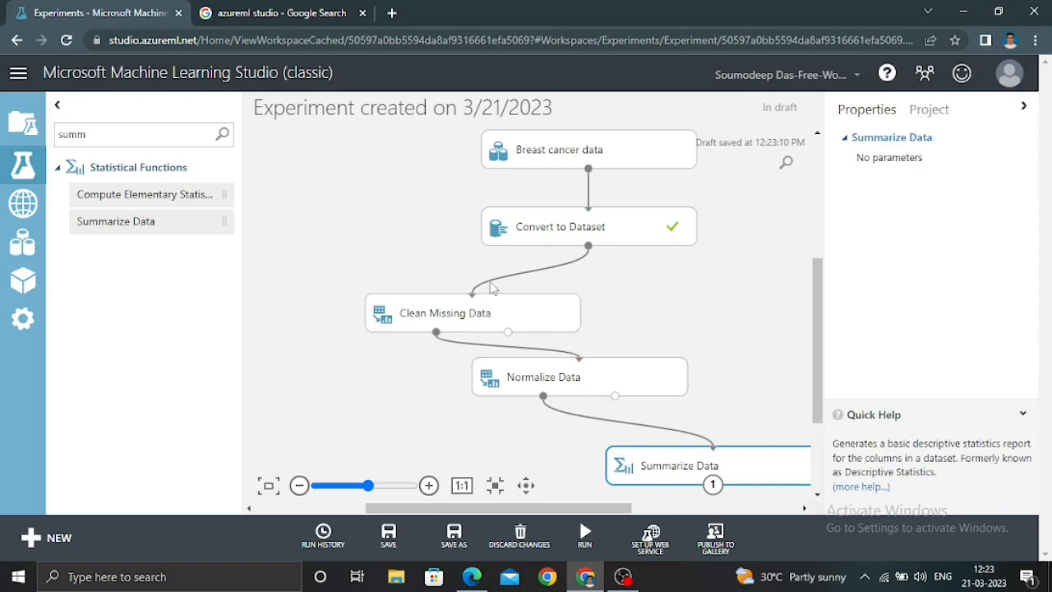
# Add a Split Data module below Normalize Data and connect it to that module's first output
pyautogui.moveTo(818, 310); pyautogui.dragTo(820, 331)
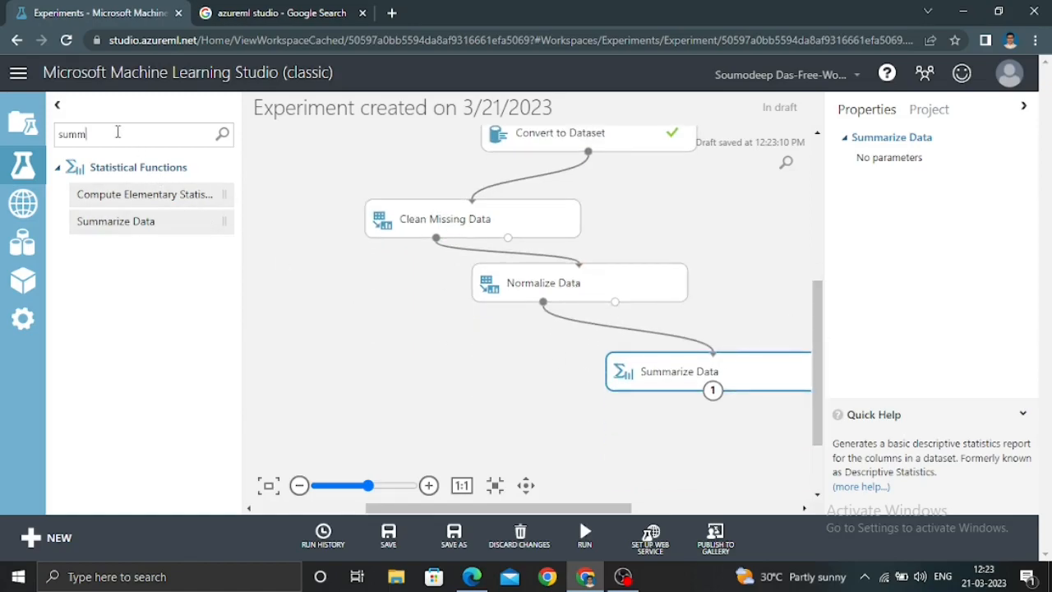
pyautogui.moveTo(117, 132); pyautogui.dragTo(48, 138)
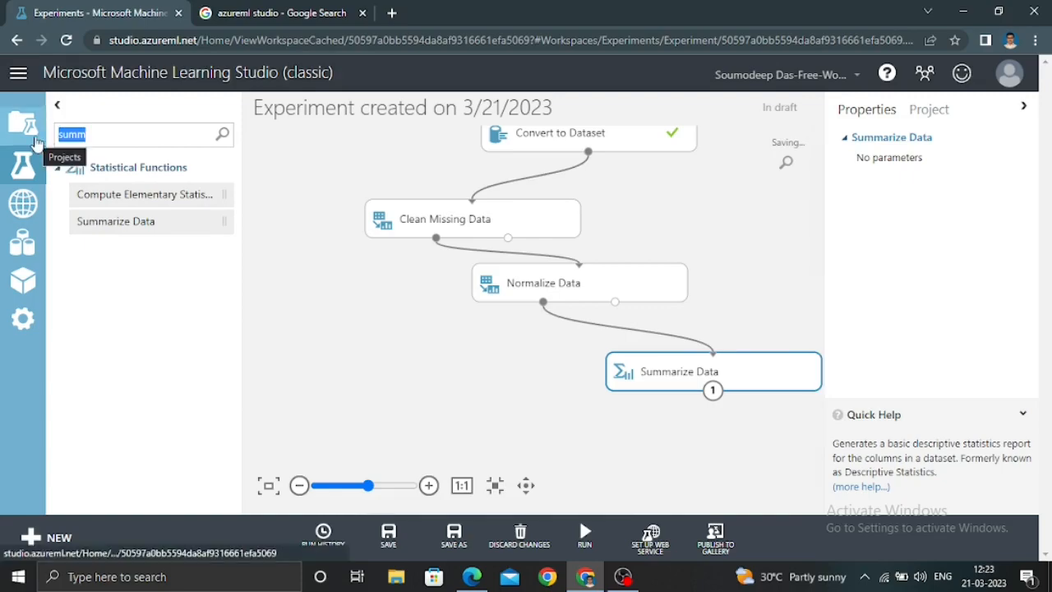
pyautogui.write('split')
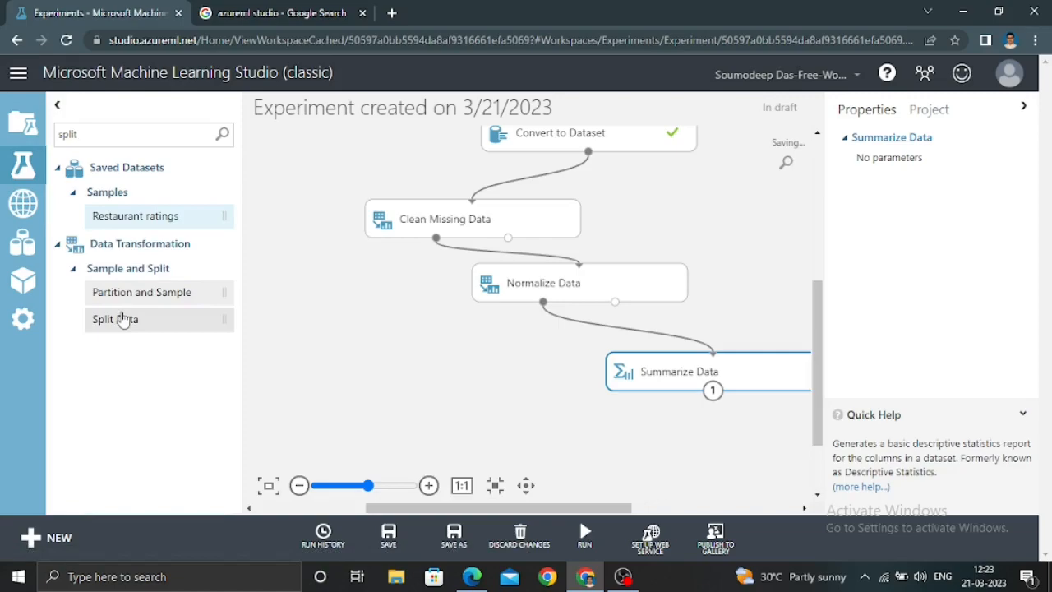
pyautogui.moveTo(122, 319); pyautogui.dragTo(448, 426)
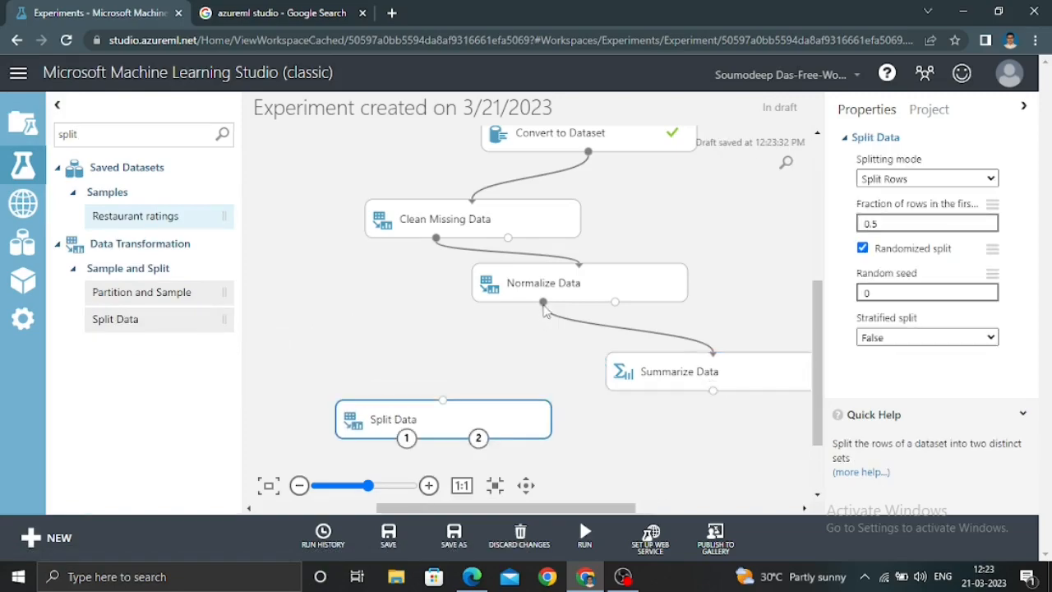
pyautogui.moveTo(543, 303); pyautogui.dragTo(443, 400)
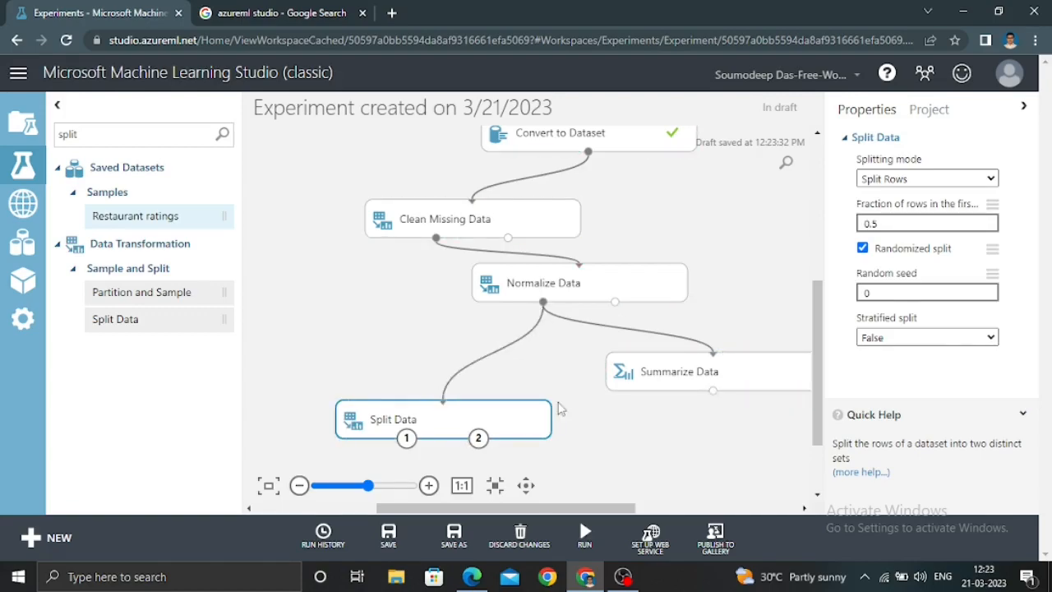
# Review the transformation methods offered for the Normalize Data module and keep ZScore
pyautogui.click(525, 294)
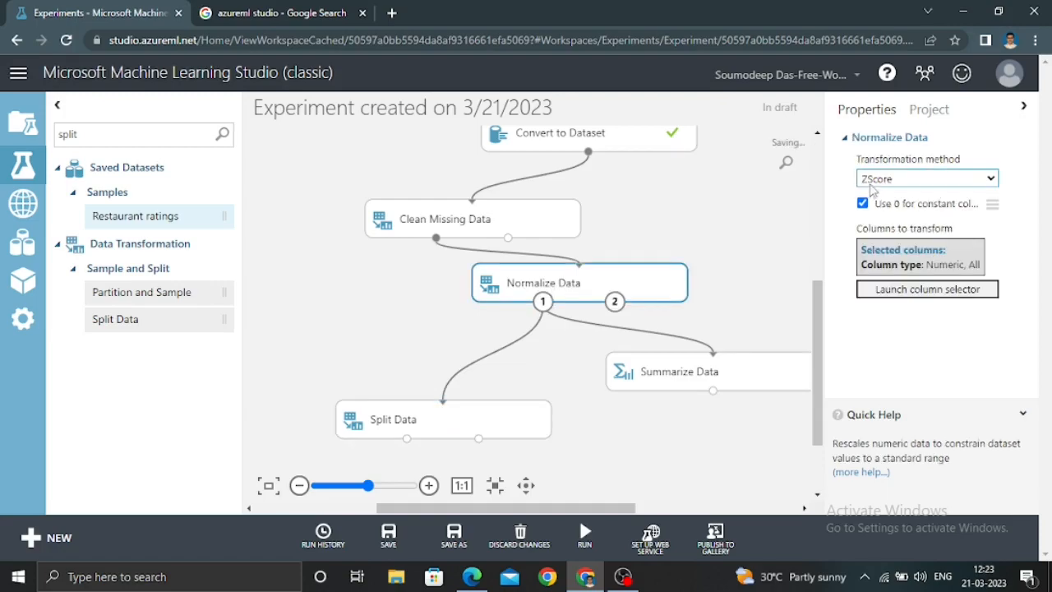
pyautogui.click(950, 181)
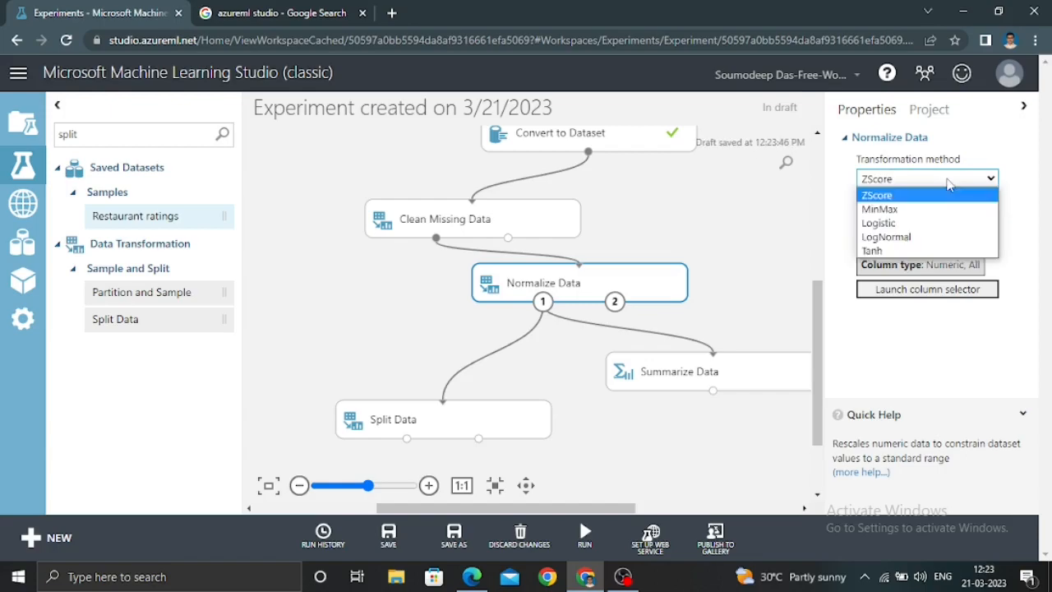
pyautogui.click(921, 203)
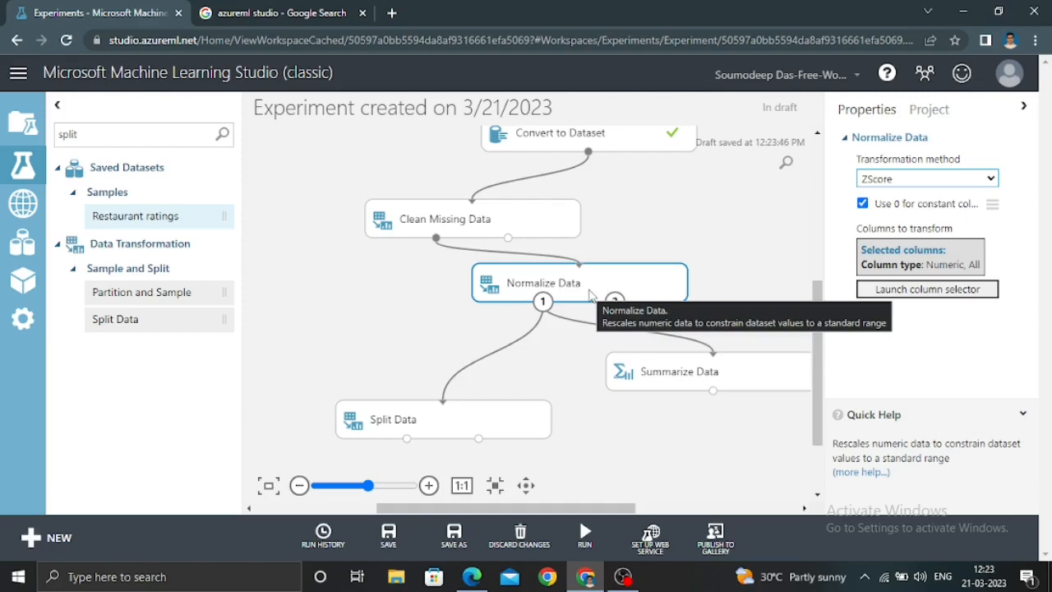
# Configure Split Data to use Split Rows with a 0.7 fraction for the first output, and run the experiment
pyautogui.click(431, 422)
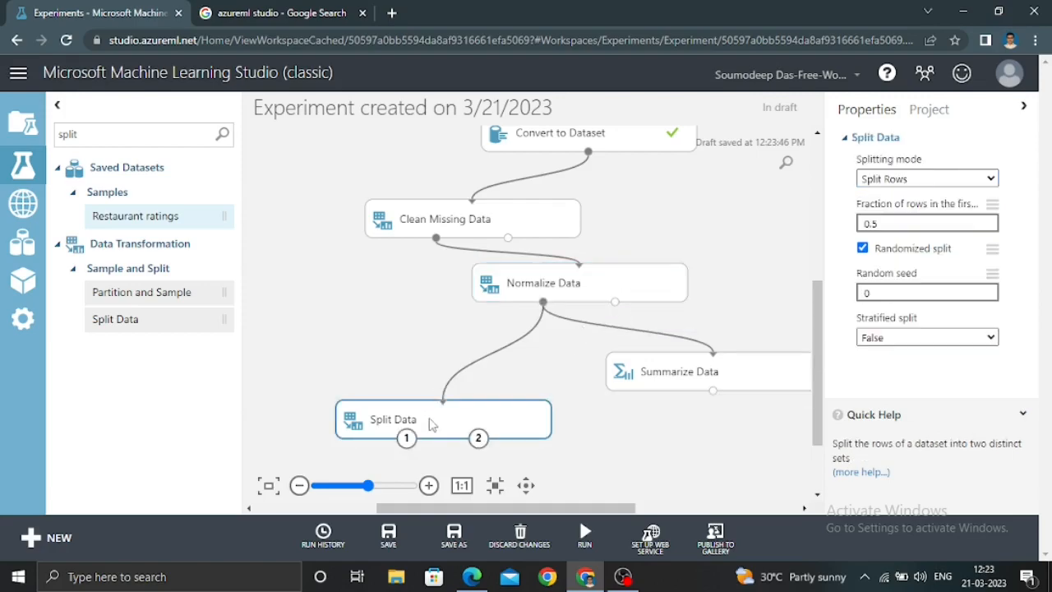
pyautogui.click(971, 182)
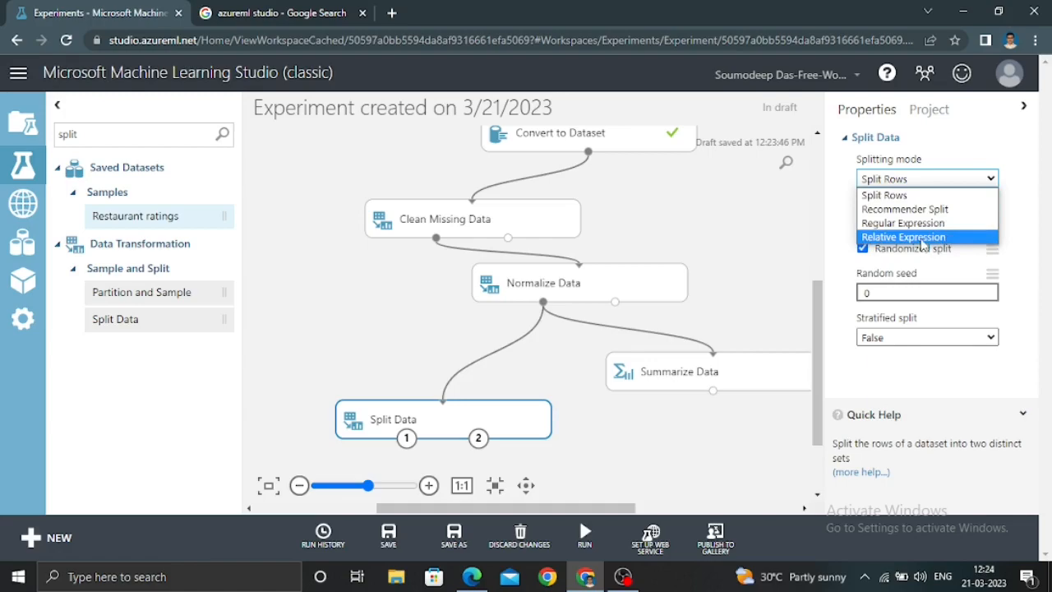
pyautogui.click(951, 195)
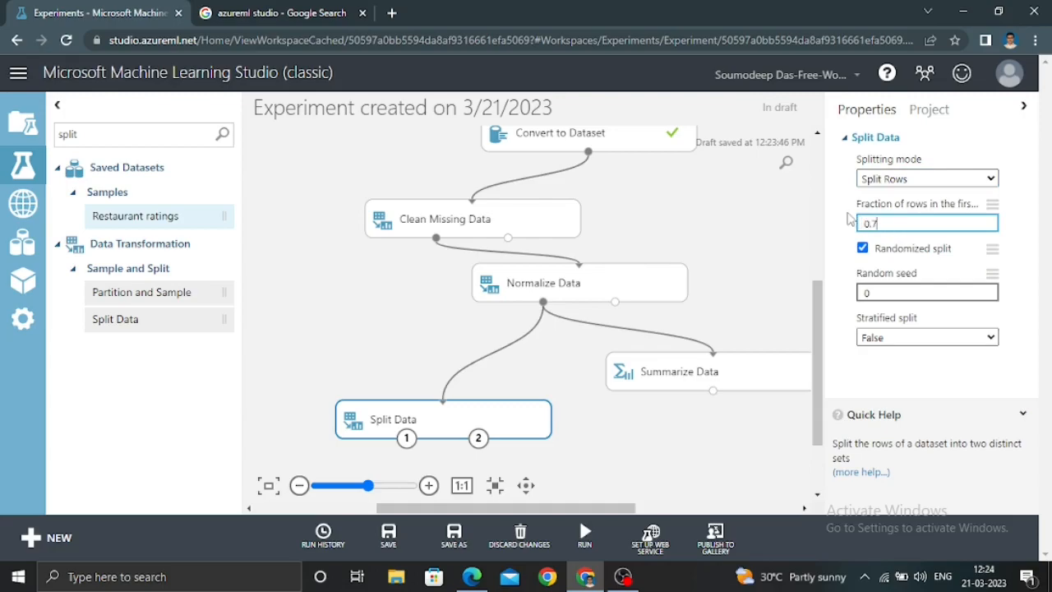
pyautogui.click(840, 324)
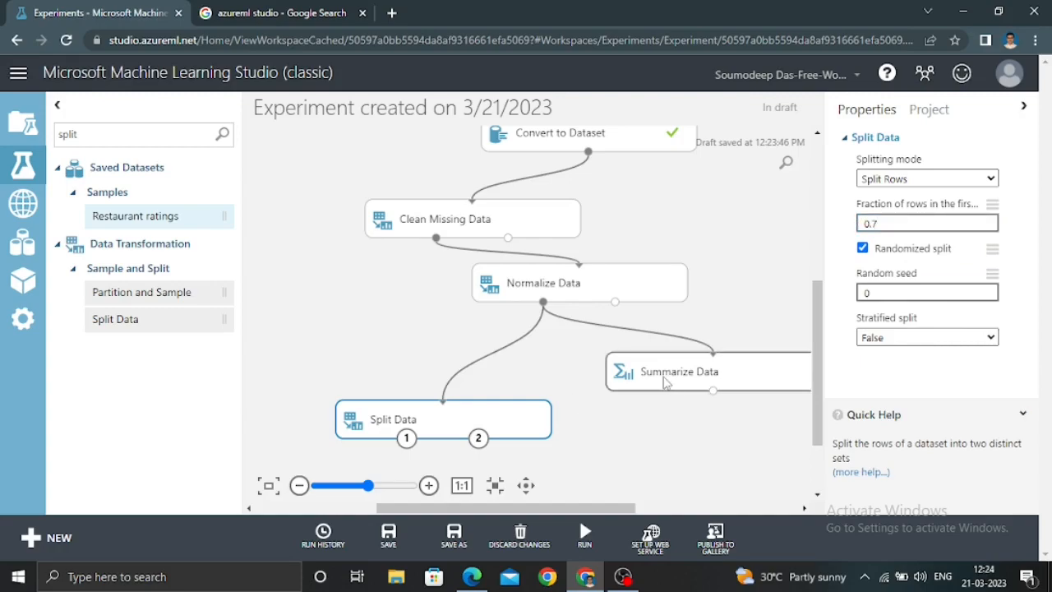
pyautogui.click(587, 544)
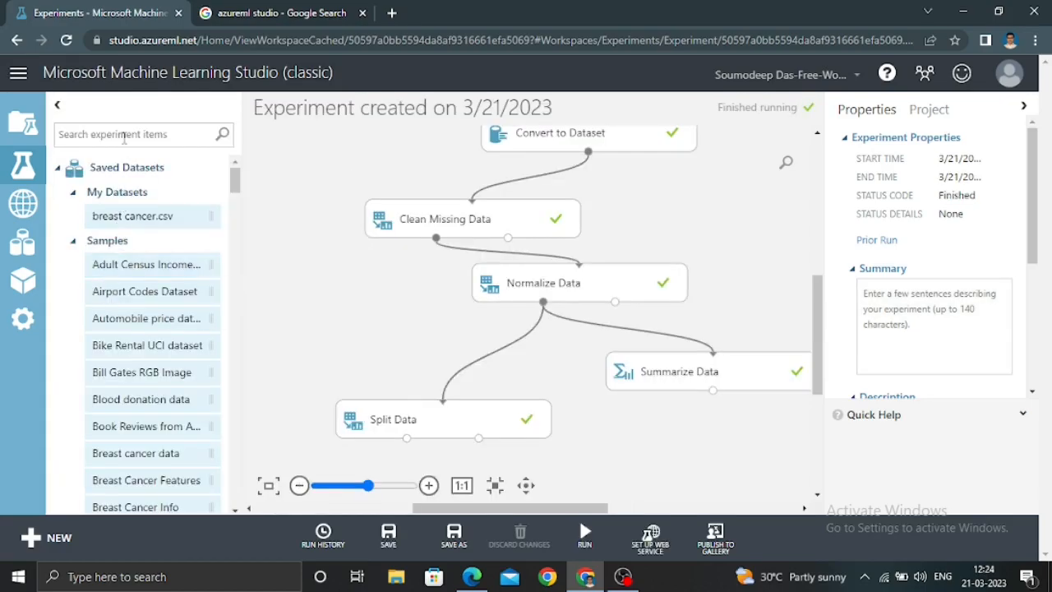
# Add a Train Model module to the canvas just below Split Data
pyautogui.click(124, 138)
pyautogui.write('t')
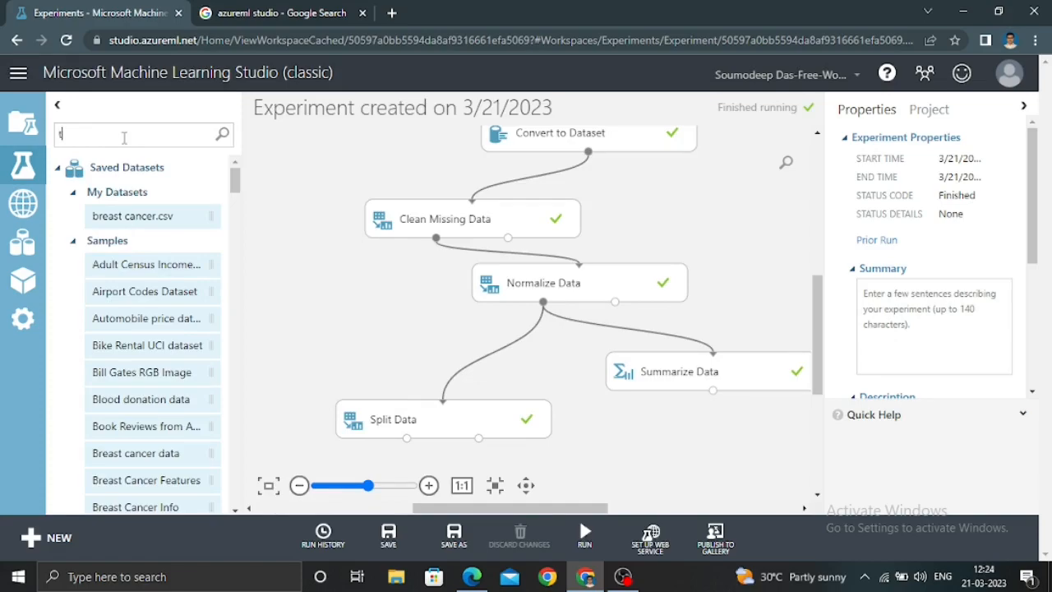
pyautogui.write('rain')
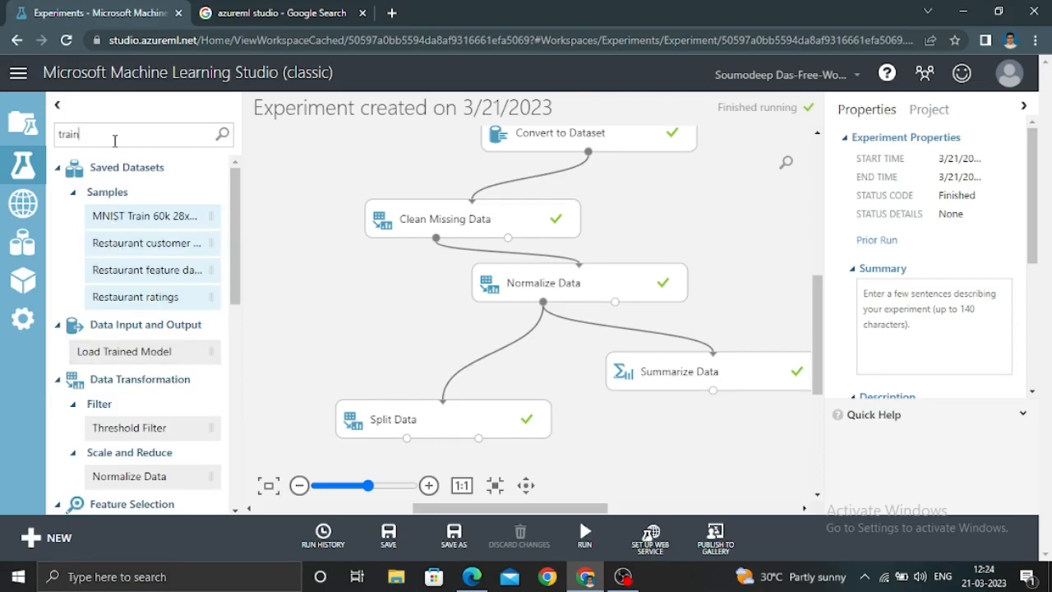
pyautogui.write(' mode')
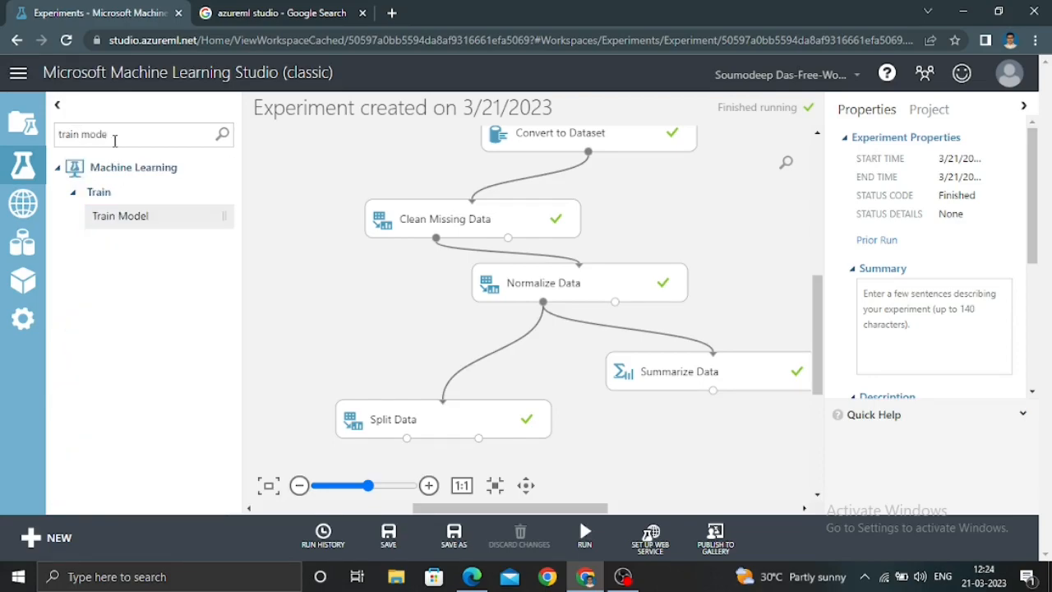
pyautogui.click(140, 222)
pyautogui.moveTo(463, 386); pyautogui.dragTo(522, 481)
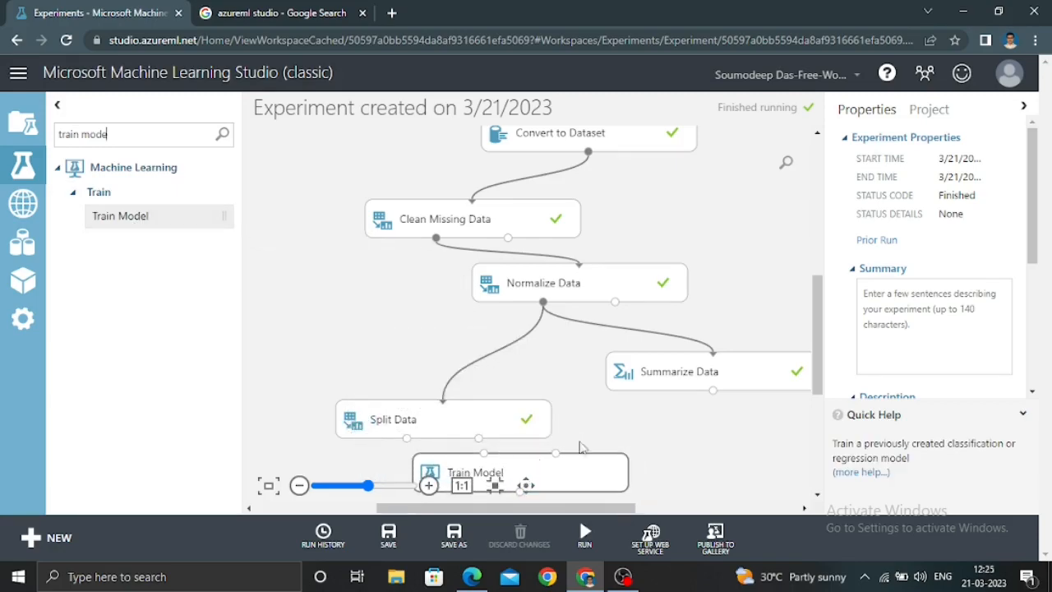
pyautogui.scroll(-3, 814, 333)
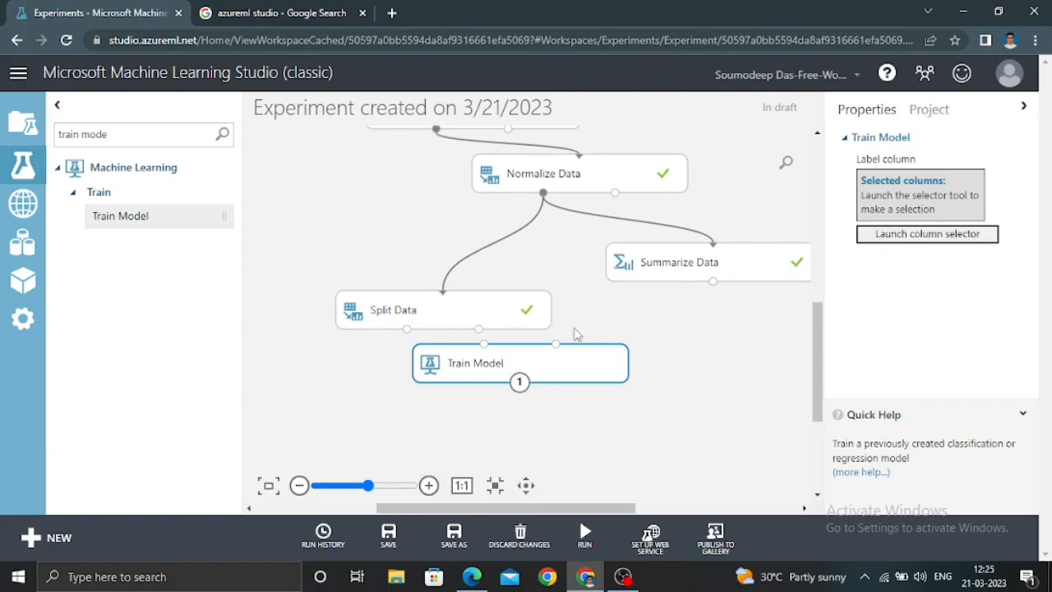
pyautogui.moveTo(547, 374); pyautogui.dragTo(542, 393)
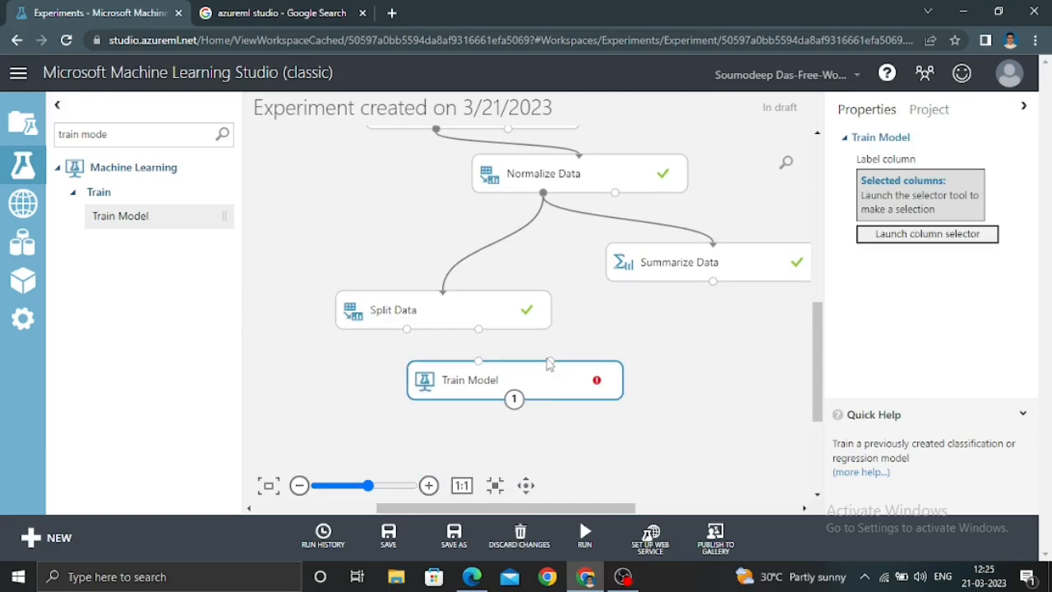
pyautogui.click(933, 237)
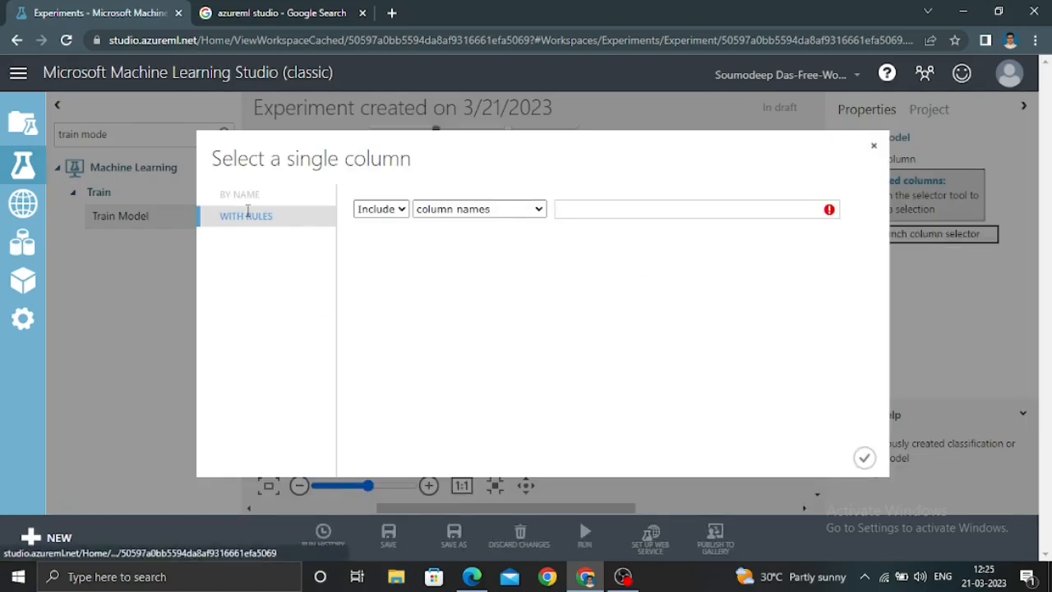
pyautogui.click(511, 215)
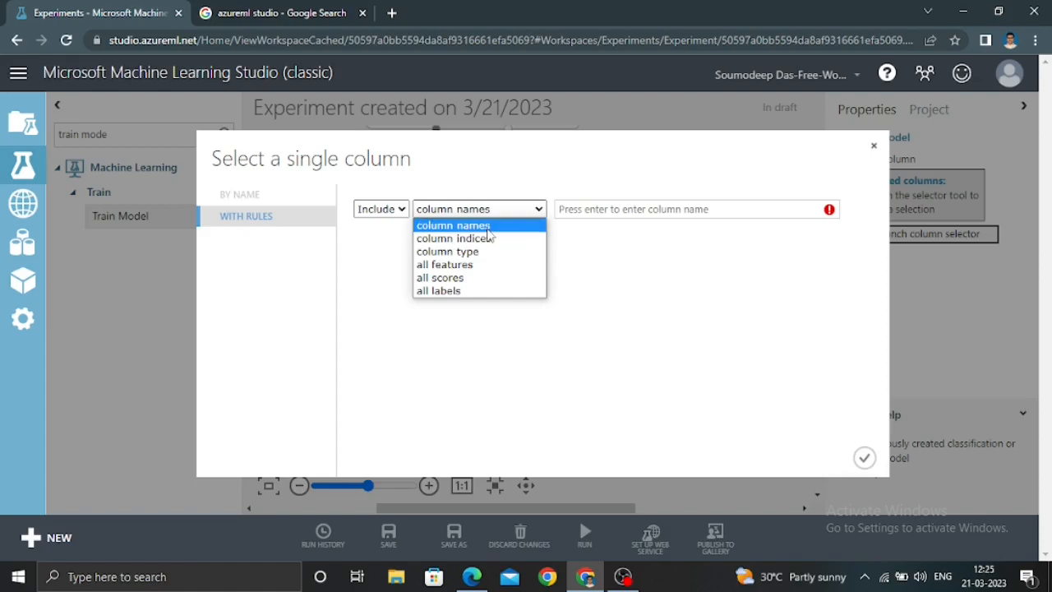
pyautogui.click(488, 230)
pyautogui.click(603, 208)
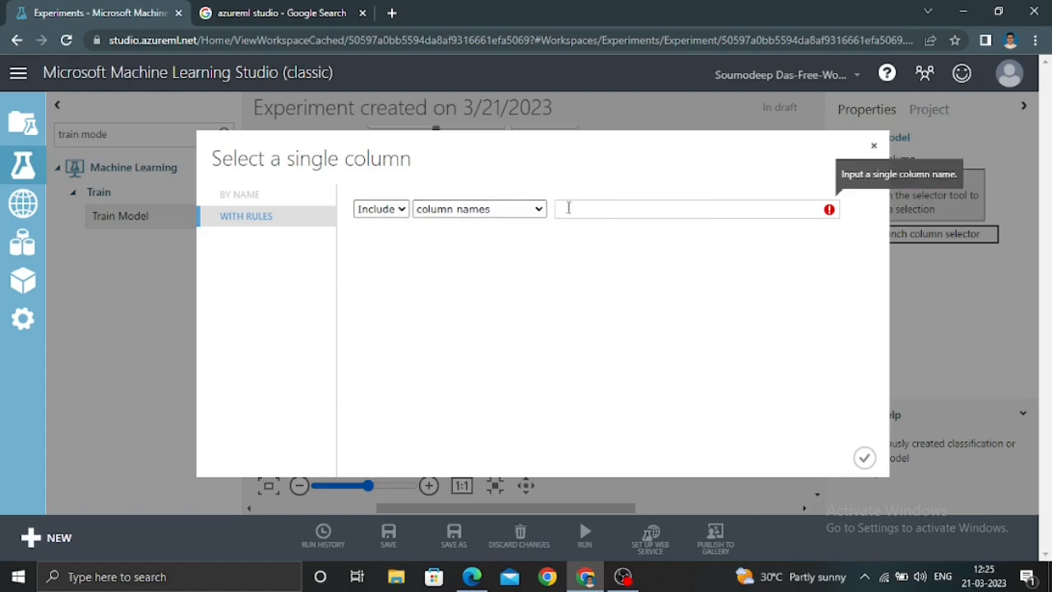
pyautogui.click(514, 210)
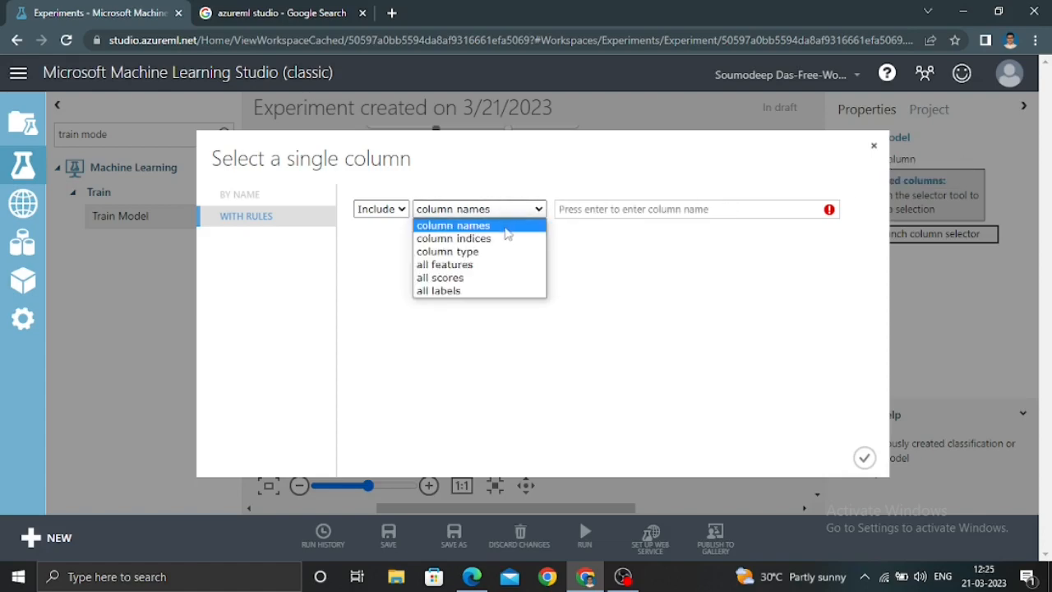
pyautogui.click(504, 239)
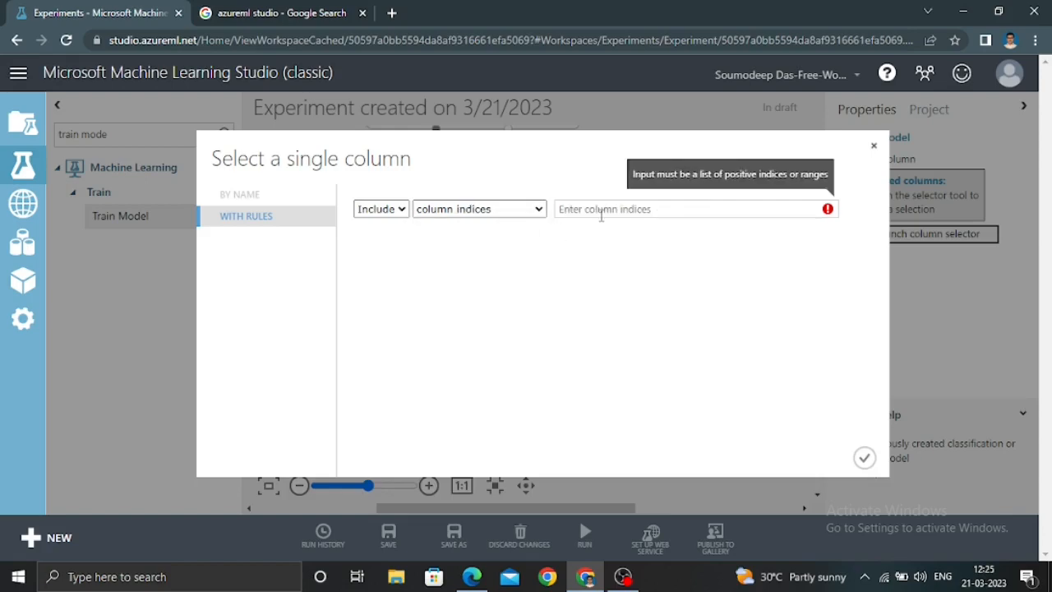
pyautogui.click(526, 212)
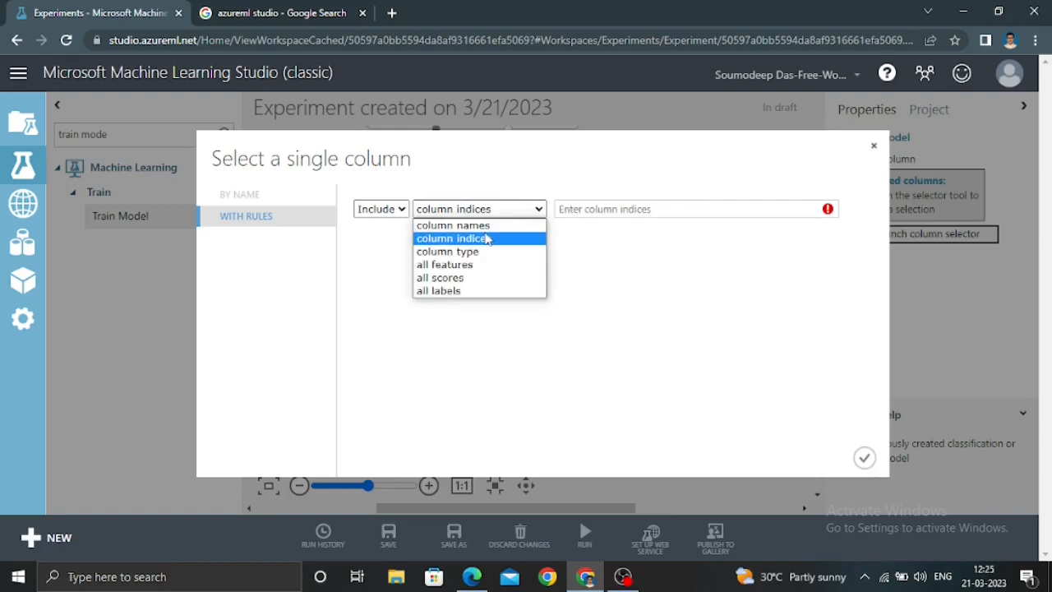
pyautogui.click(485, 252)
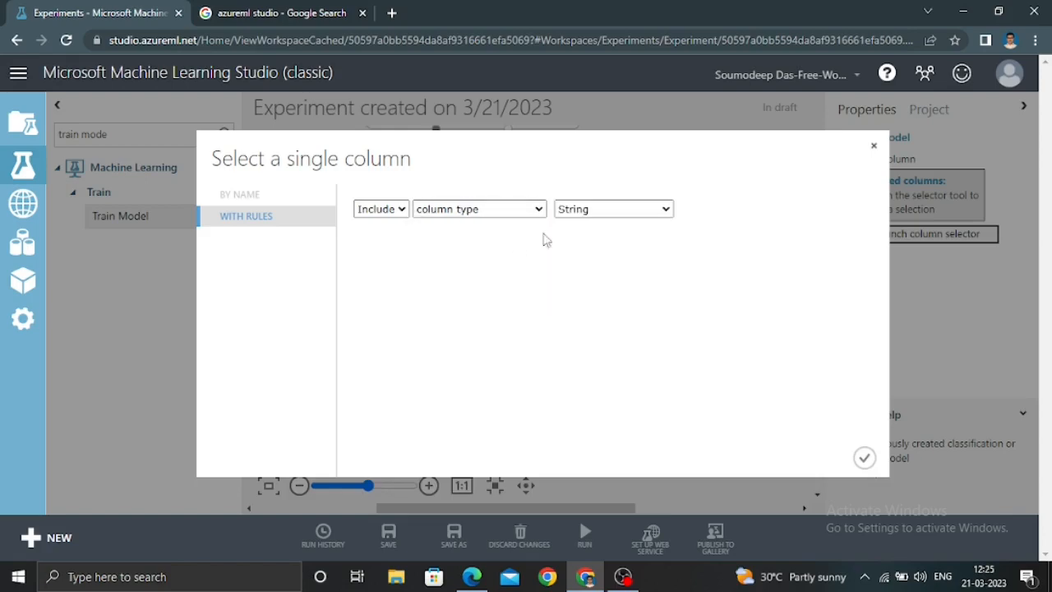
pyautogui.click(606, 215)
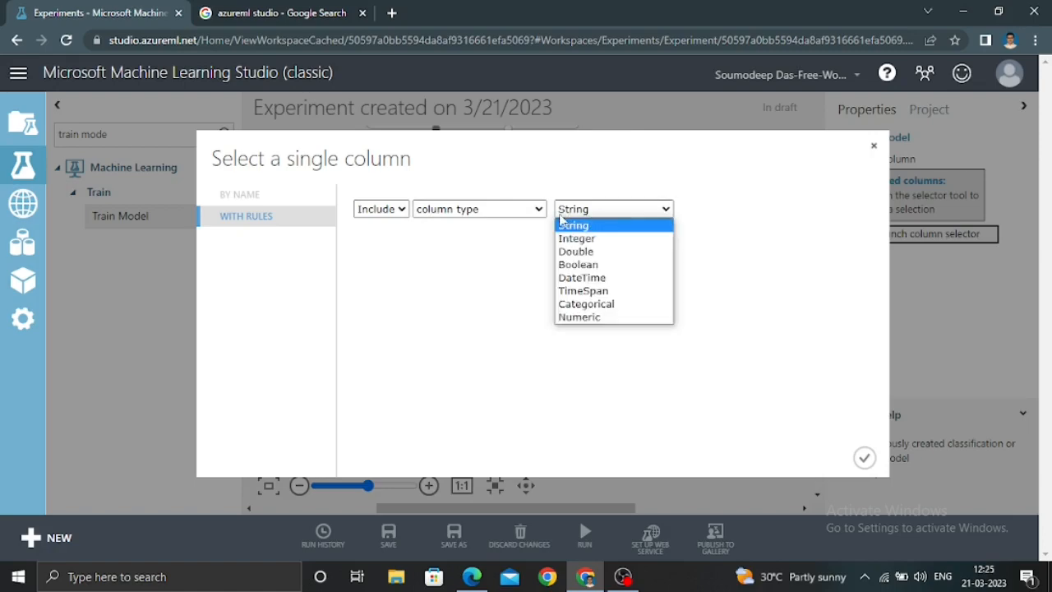
pyautogui.click(589, 264)
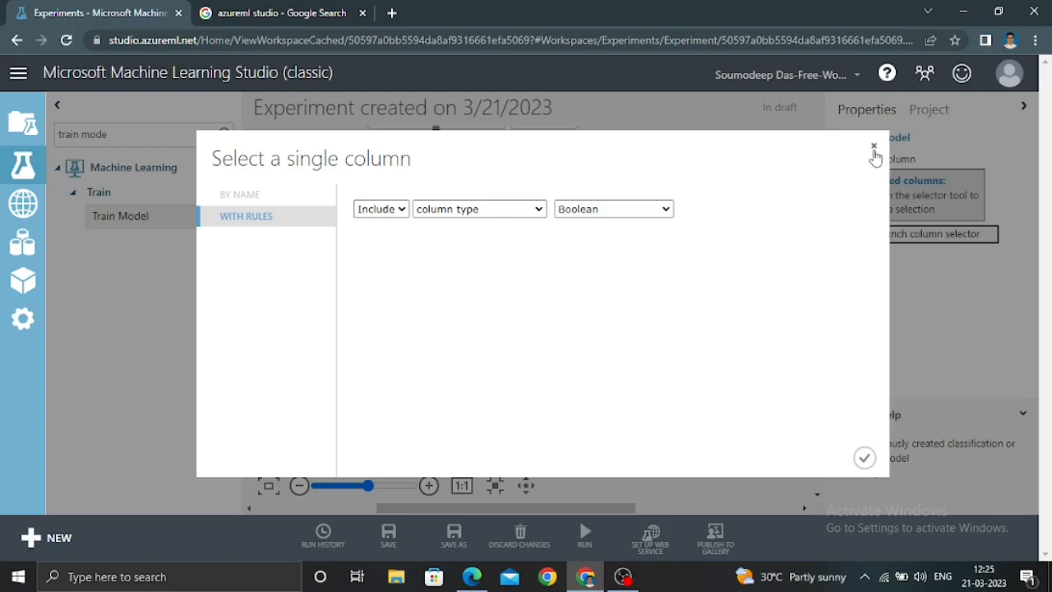
pyautogui.click(874, 145)
# Connect Split Data's first output to Train Model's second input, set Class as the label column, and reposition the module slightly
pyautogui.moveTo(410, 329); pyautogui.dragTo(551, 362)
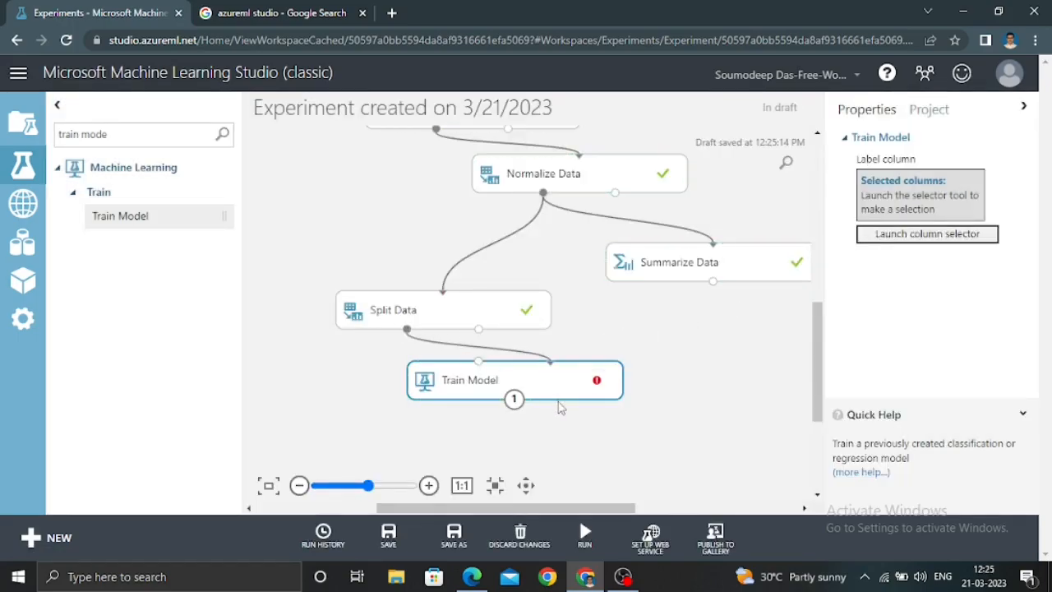
pyautogui.click(920, 238)
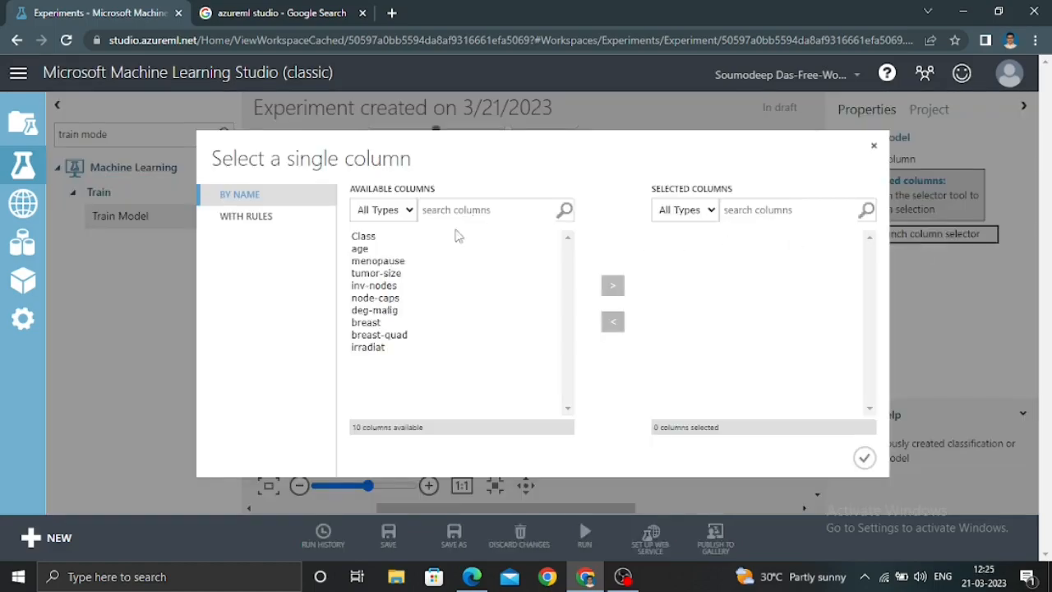
pyautogui.click(364, 240)
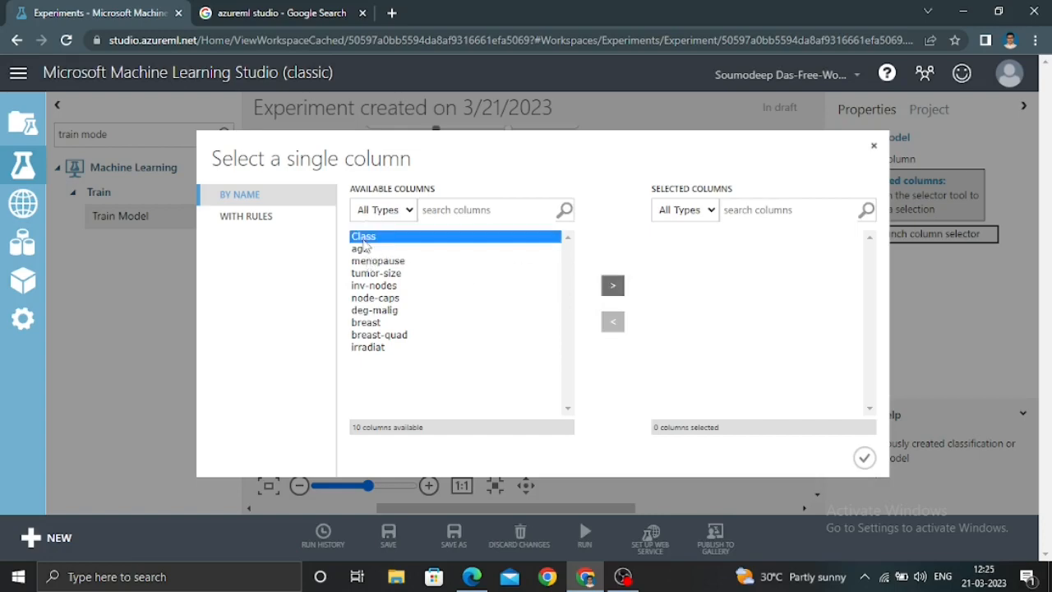
pyautogui.click(613, 286)
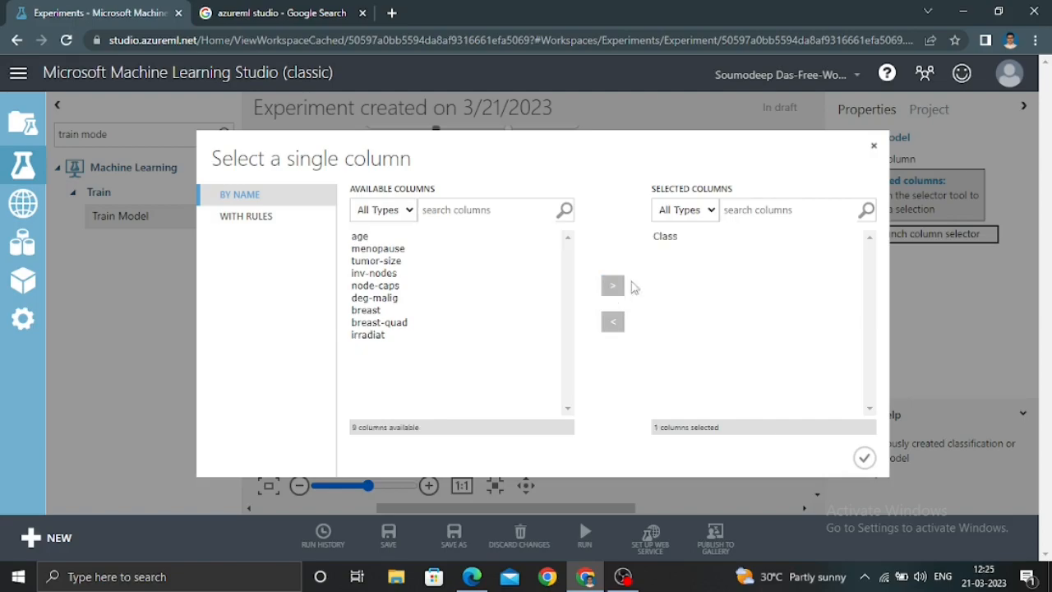
pyautogui.click(864, 458)
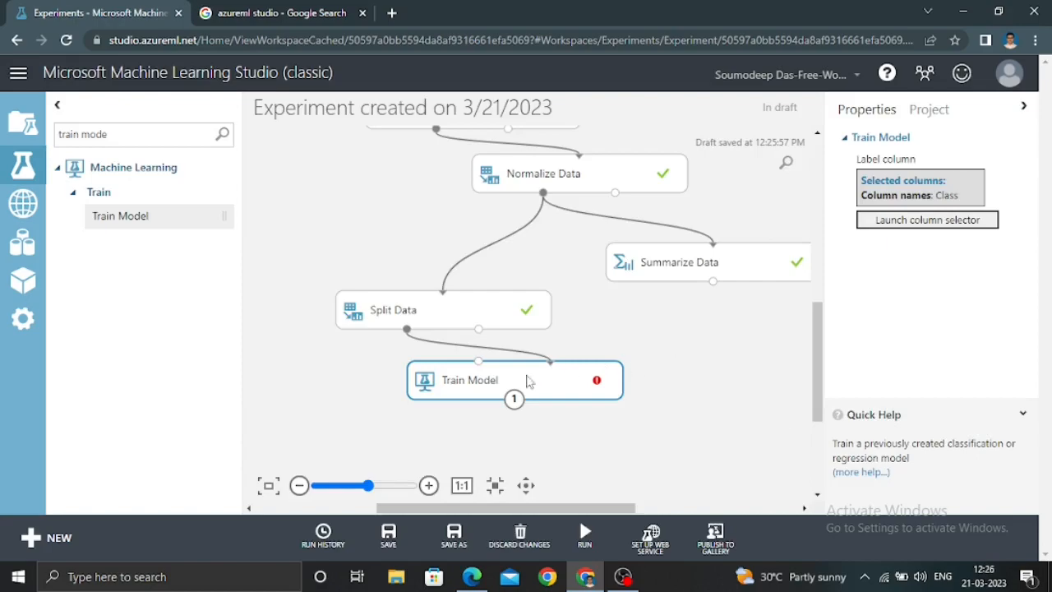
pyautogui.moveTo(451, 383); pyautogui.dragTo(410, 400)
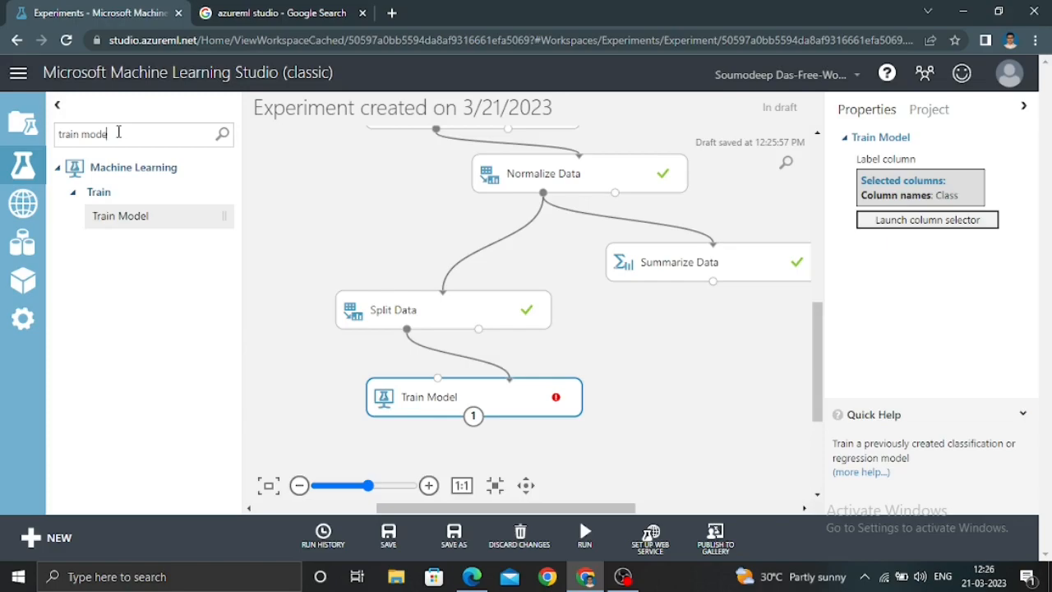
# Add a Two-Class Logistic Regression module beside Train Model, connect it to Train Model's first input, and run the experiment
pyautogui.moveTo(118, 133); pyautogui.dragTo(53, 137)
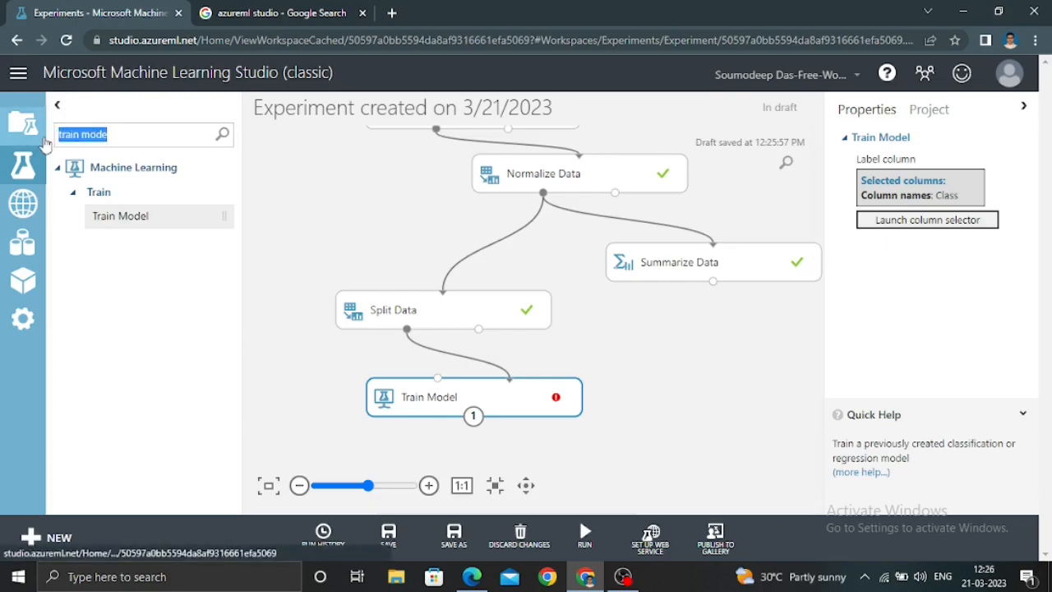
pyautogui.write('logis')
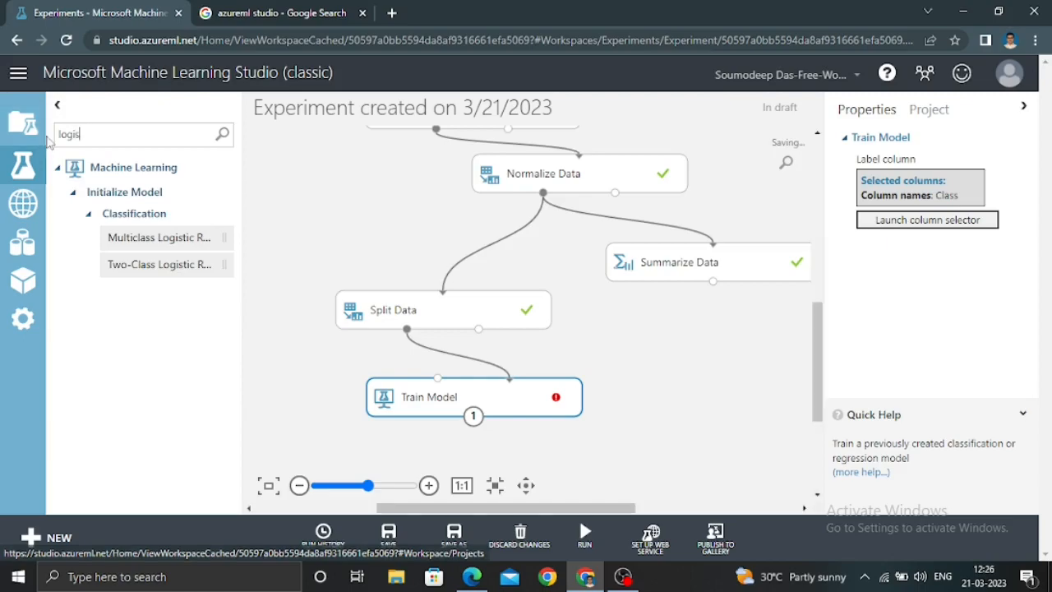
pyautogui.moveTo(217, 268); pyautogui.dragTo(271, 363)
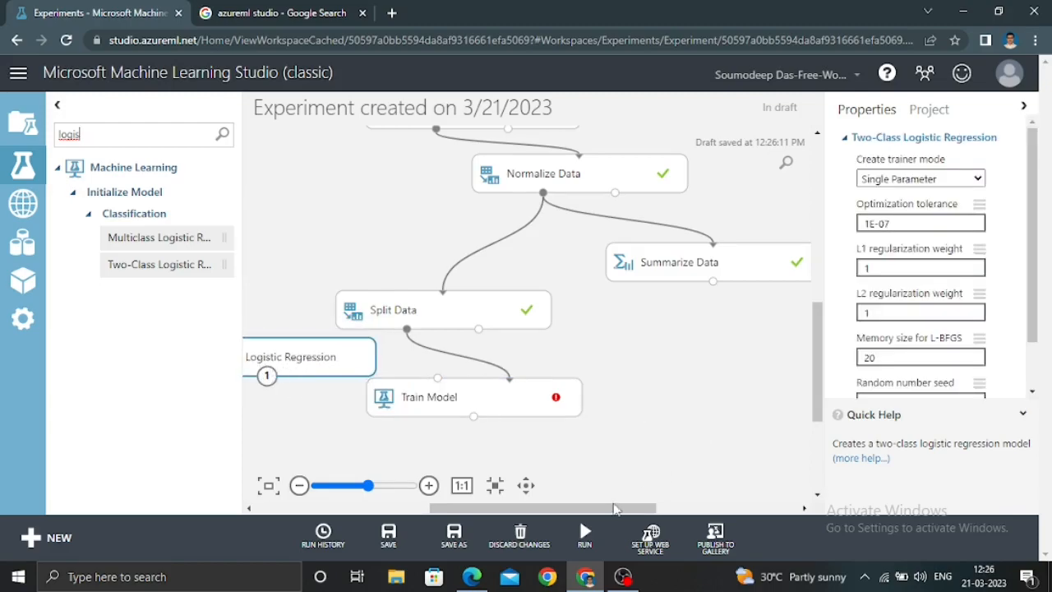
pyautogui.moveTo(615, 508); pyautogui.dragTo(582, 509)
pyautogui.moveTo(387, 357)
pyautogui.mouseDown()
pyautogui.moveTo(378, 321)
pyautogui.moveTo(381, 366)
pyautogui.moveTo(403, 395)
pyautogui.moveTo(542, 381)
pyautogui.mouseUp()
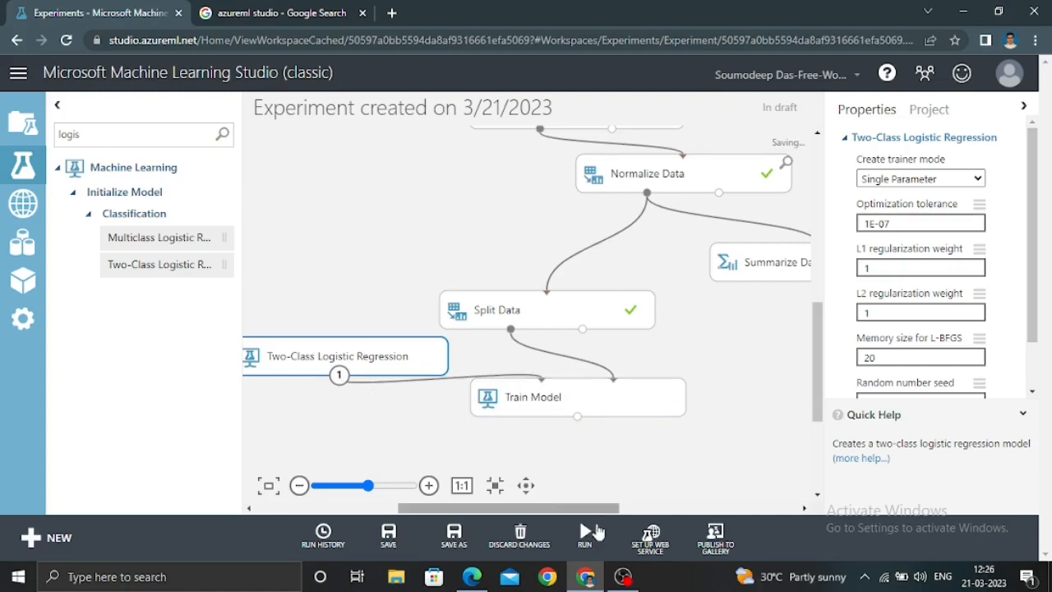
pyautogui.click(588, 543)
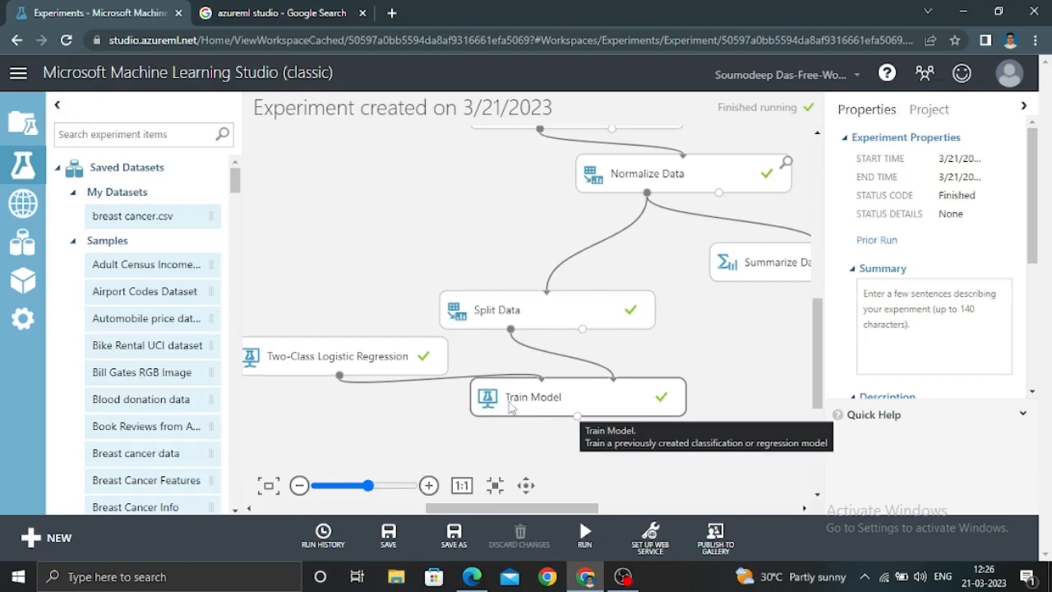
# Add a Score Model module below Train Model, feed it the trained model and Split Data's second output, and run the experiment
pyautogui.click(105, 134)
pyautogui.write('score')
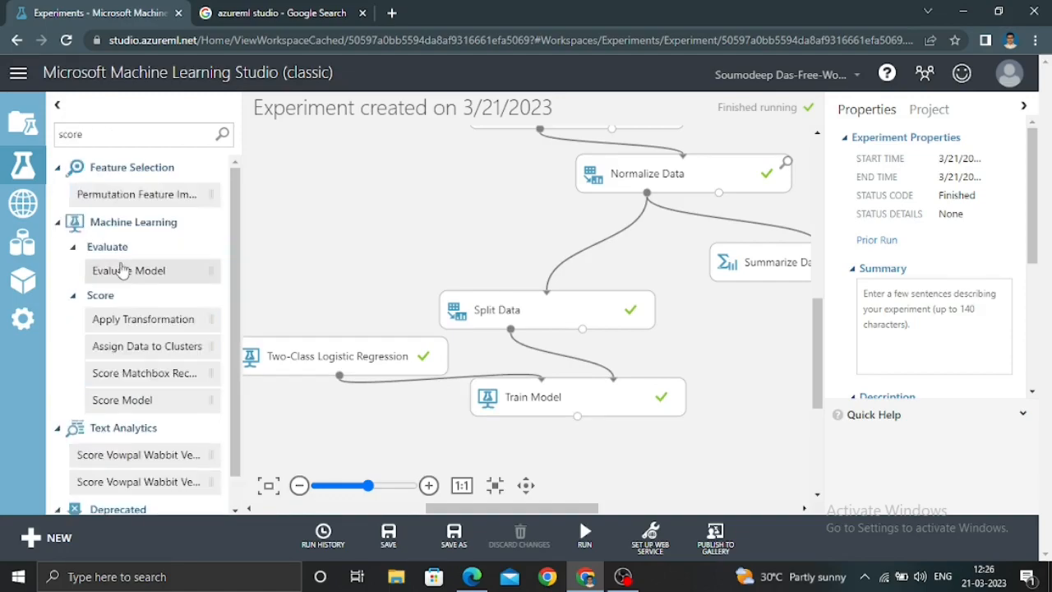
pyautogui.click(144, 399)
pyautogui.moveTo(252, 409); pyautogui.dragTo(596, 434)
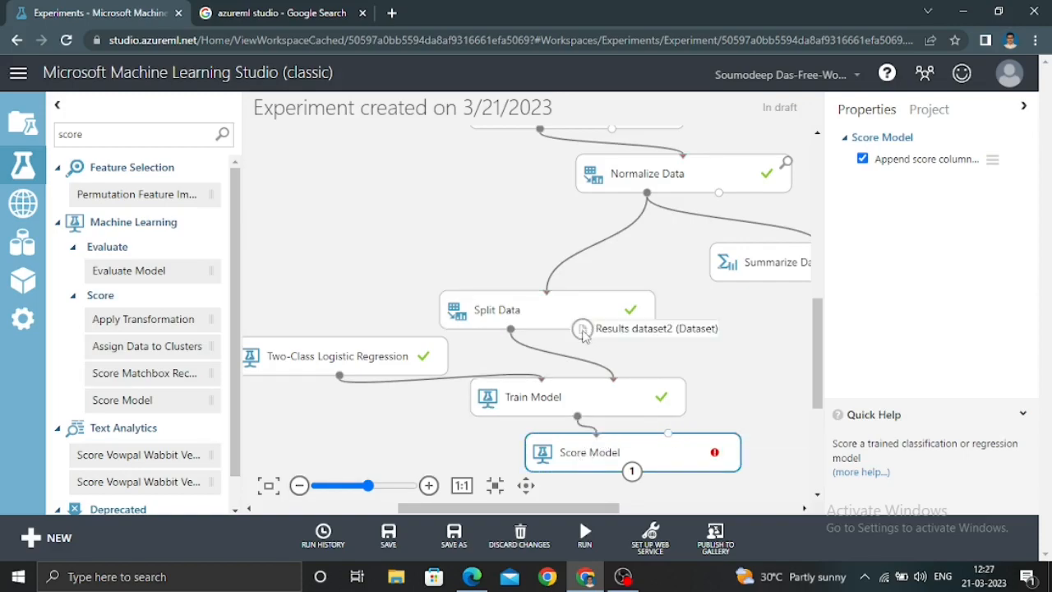
pyautogui.moveTo(582, 329)
pyautogui.mouseDown()
pyautogui.moveTo(672, 370)
pyautogui.moveTo(671, 444)
pyautogui.moveTo(717, 462)
pyautogui.moveTo(740, 442)
pyautogui.moveTo(734, 466)
pyautogui.mouseUp()
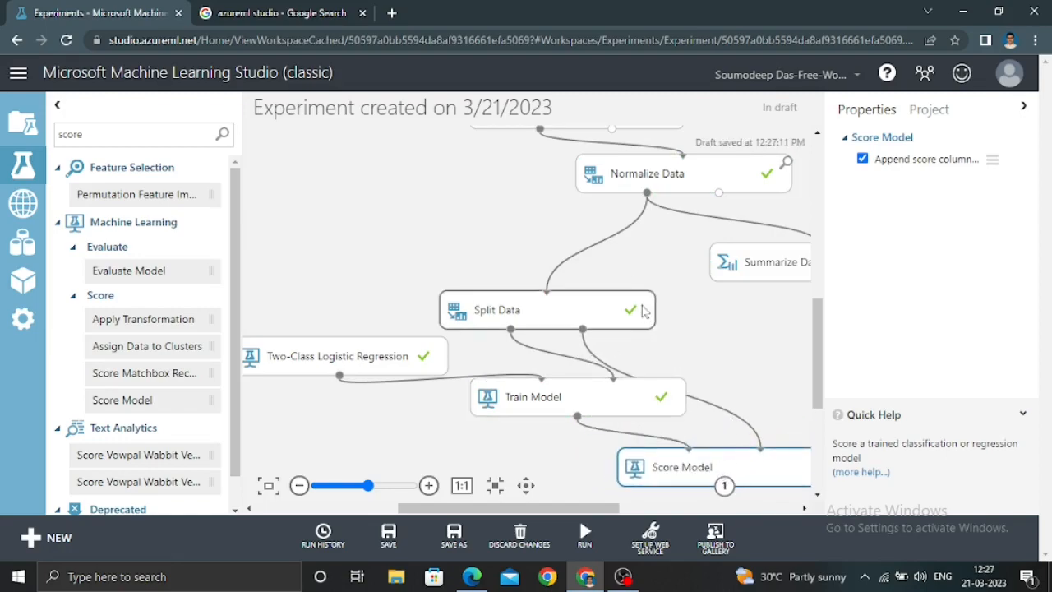
pyautogui.moveTo(819, 333)
pyautogui.mouseDown()
pyautogui.moveTo(819, 258)
pyautogui.moveTo(818, 337)
pyautogui.mouseUp()
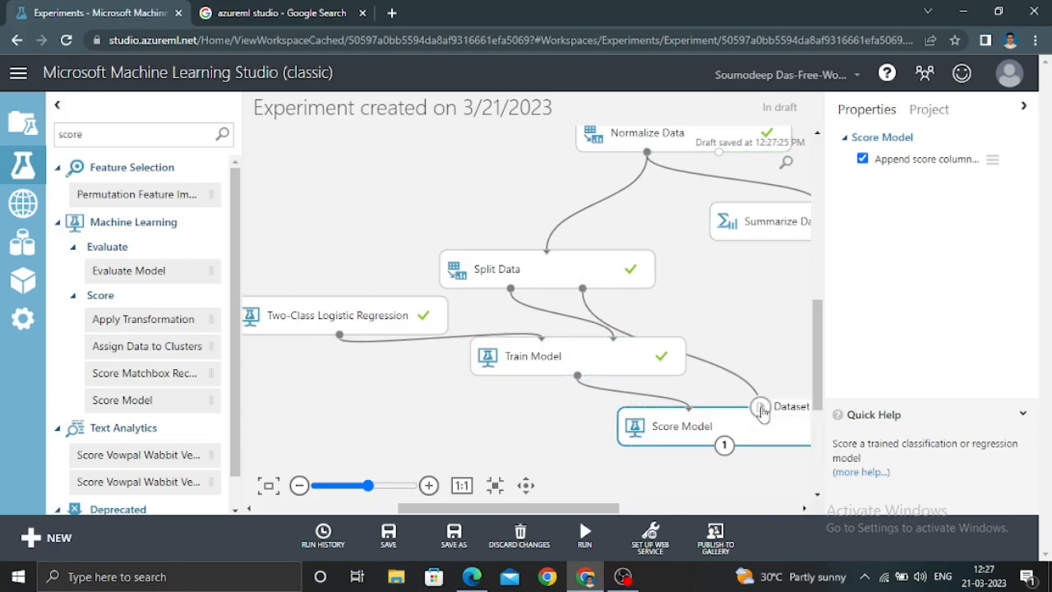
pyautogui.moveTo(760, 408); pyautogui.dragTo(584, 289)
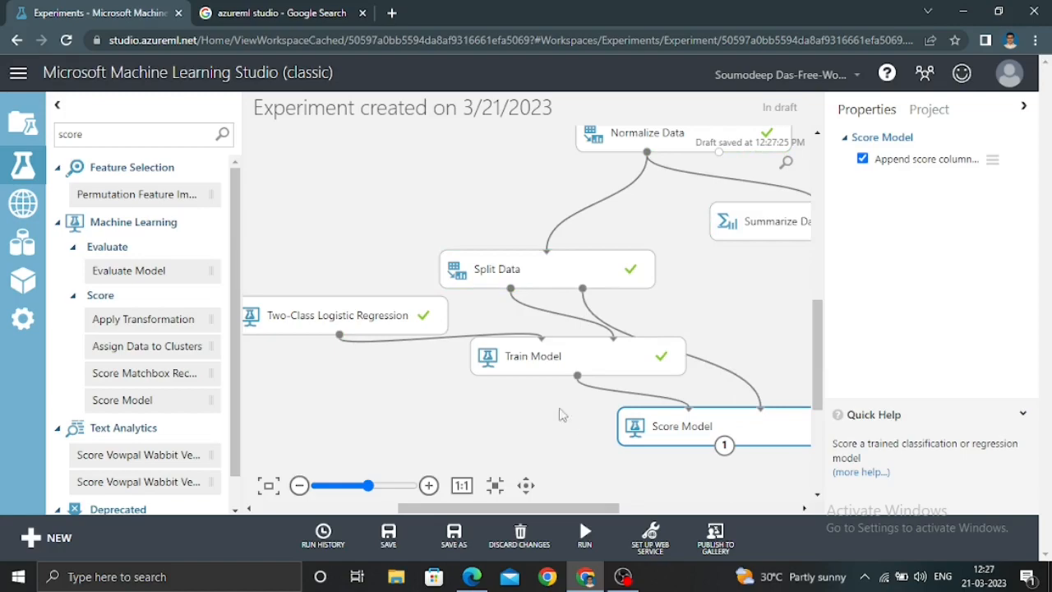
pyautogui.click(584, 534)
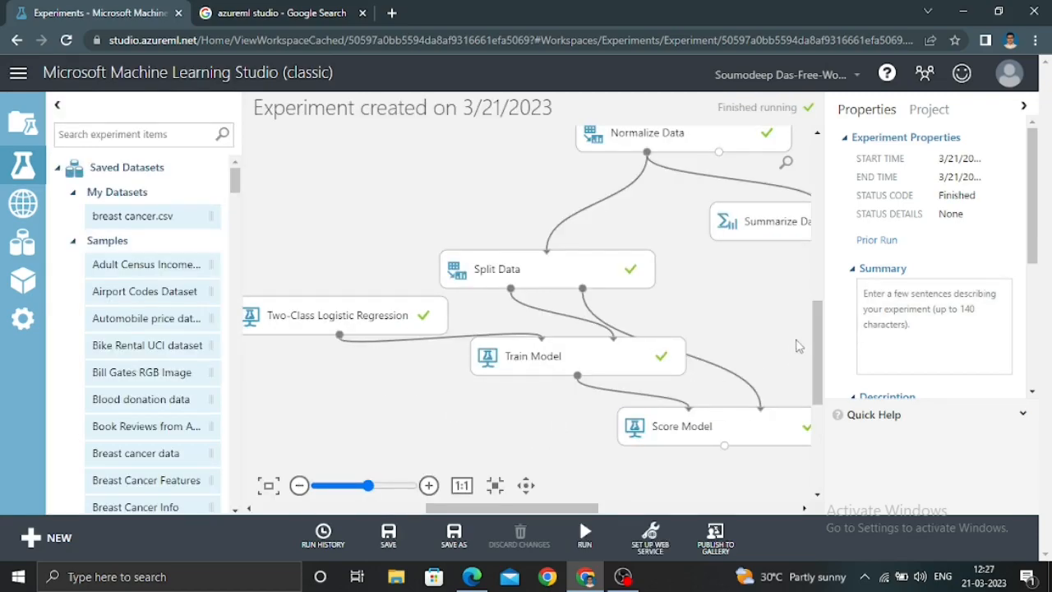
# Add an Evaluate Model module below Score Model, connect the scored output to its first input, and run the experiment
pyautogui.click(130, 134)
pyautogui.write('eva')
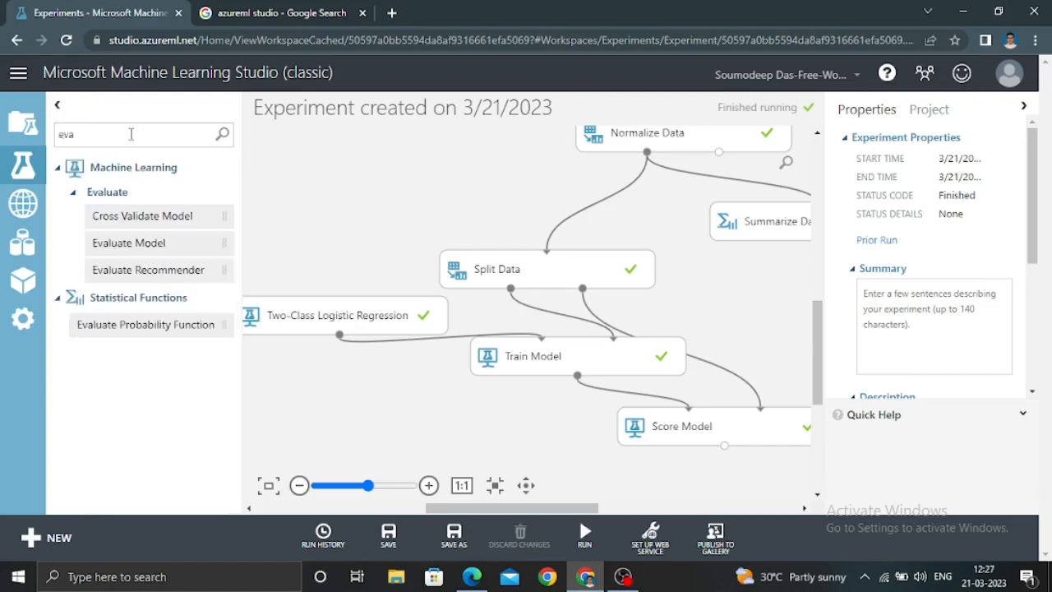
pyautogui.moveTo(145, 243); pyautogui.dragTo(706, 494)
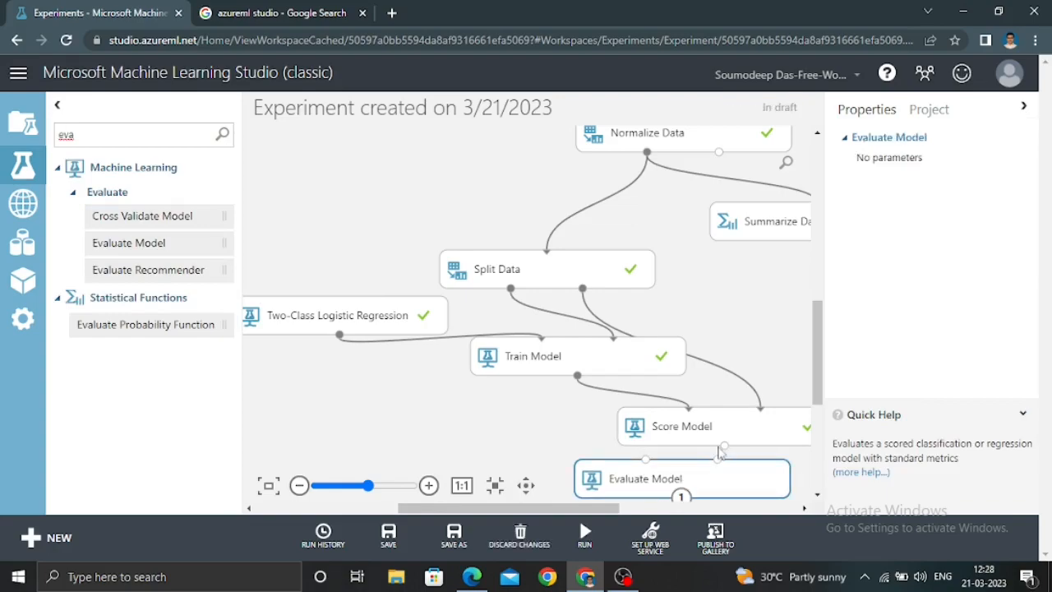
pyautogui.moveTo(724, 447); pyautogui.dragTo(651, 467)
pyautogui.click(585, 535)
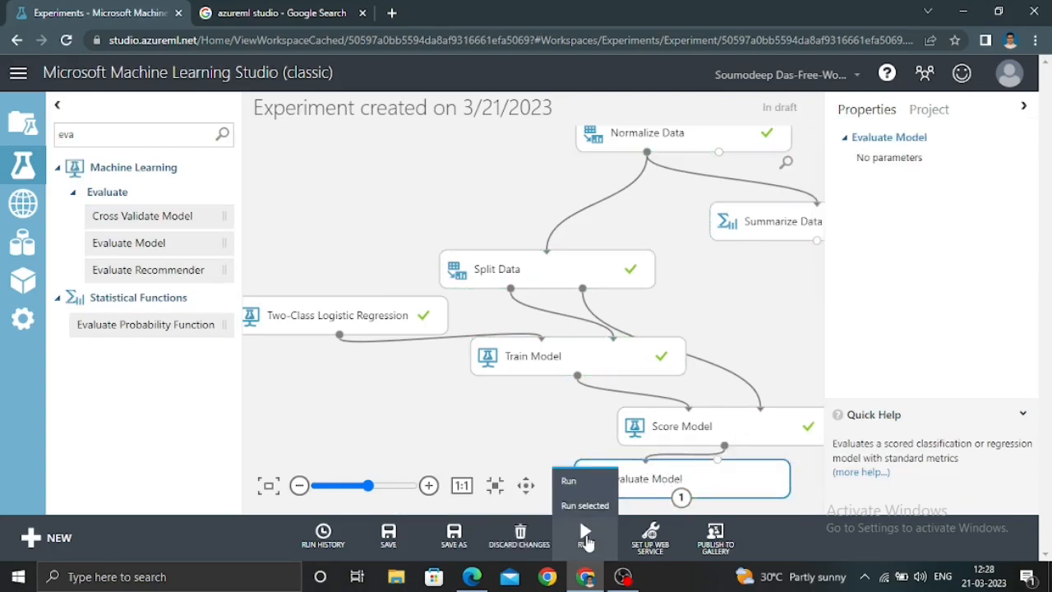
pyautogui.click(573, 544)
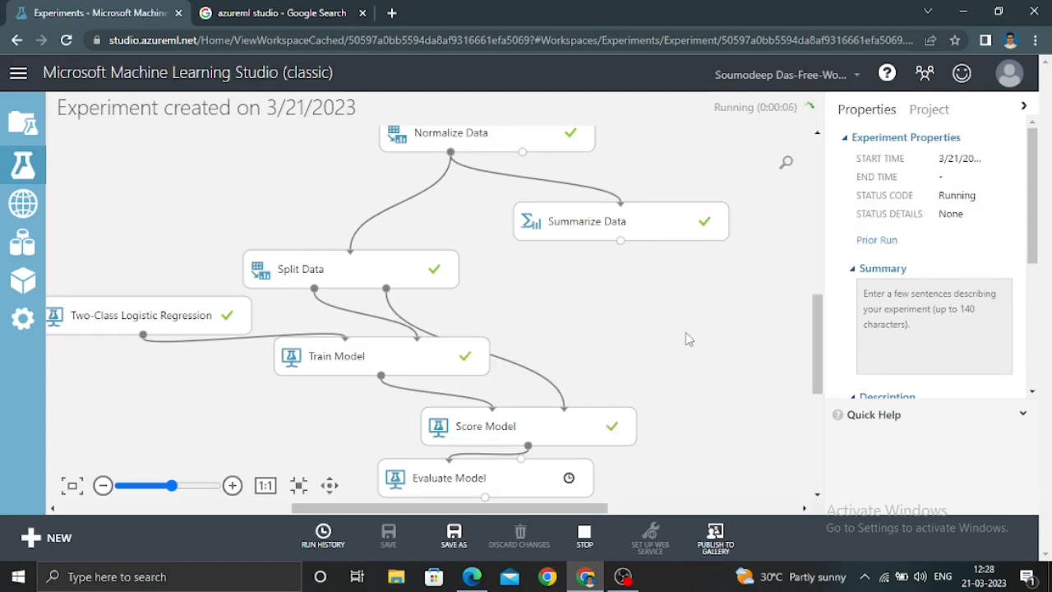
# Visualize the Evaluate Model results and examine the ROC curve, accuracy metrics and score bin table
pyautogui.moveTo(817, 341); pyautogui.dragTo(817, 358)
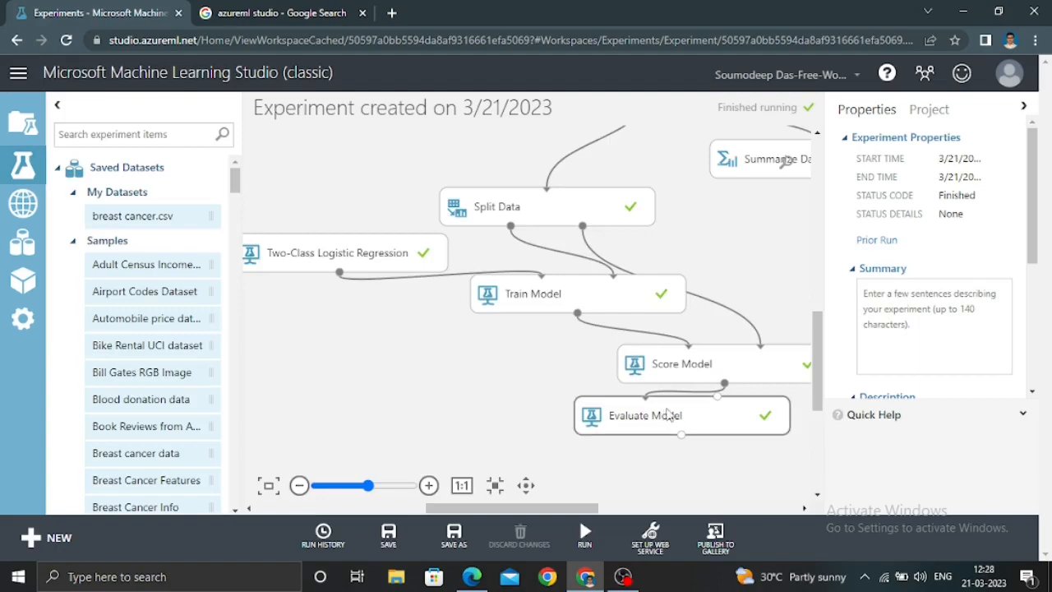
pyautogui.rightClick(634, 423)
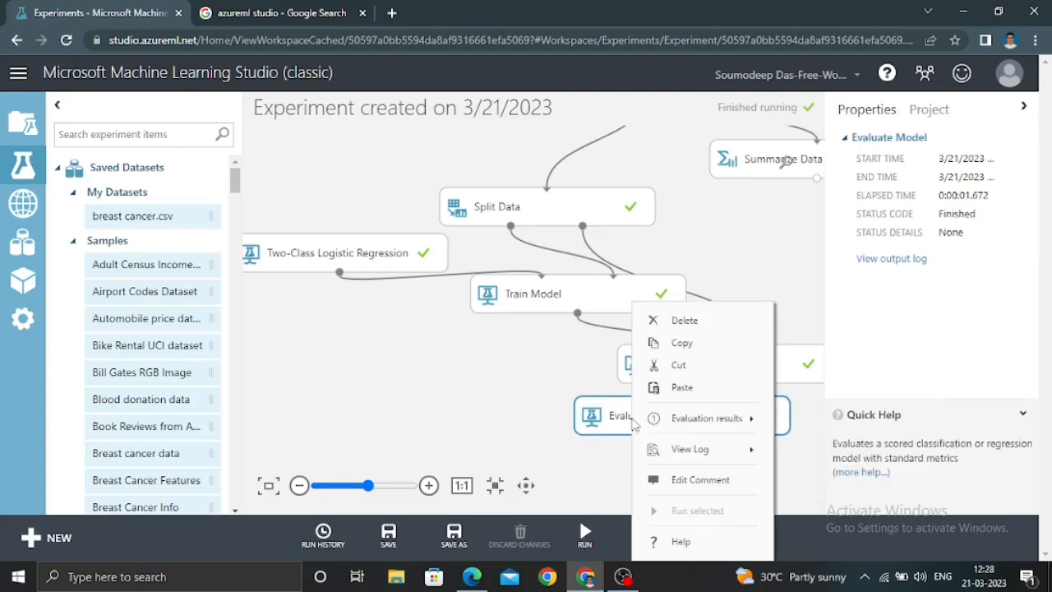
pyautogui.moveTo(646, 420)
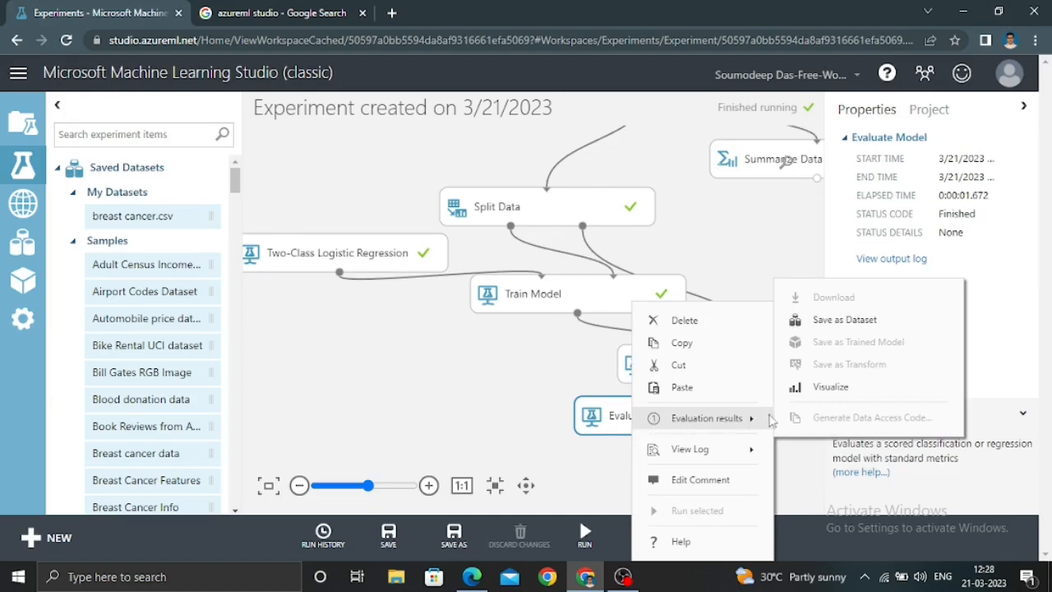
pyautogui.click(828, 387)
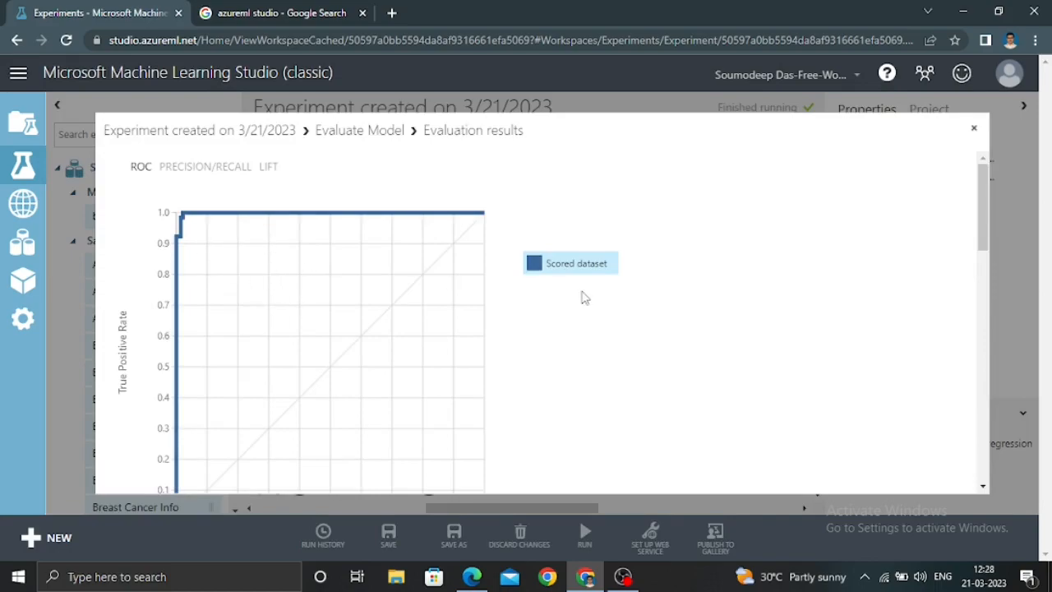
pyautogui.scroll(-10, 576, 324)
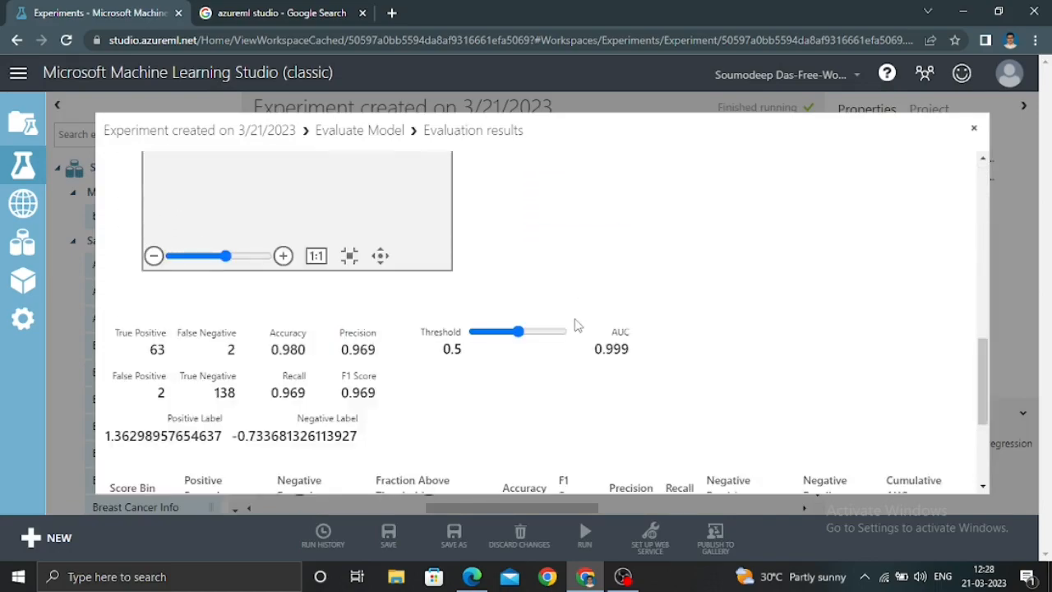
pyautogui.scroll(-3, 576, 324)
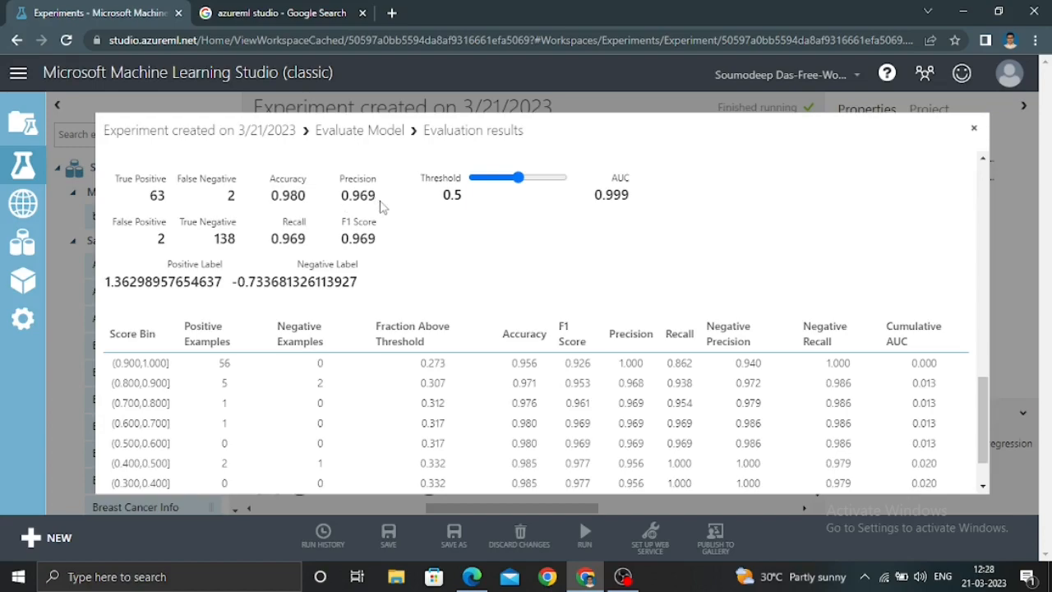
pyautogui.scroll(-2, 416, 305)
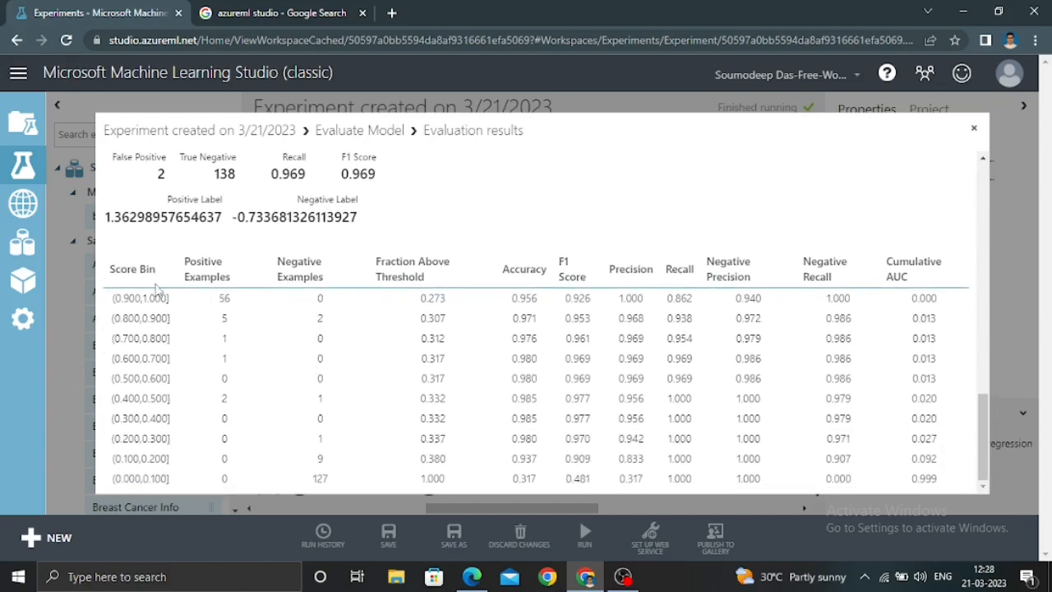
pyautogui.scroll(1, 388, 352)
pyautogui.scroll(5, 388, 352)
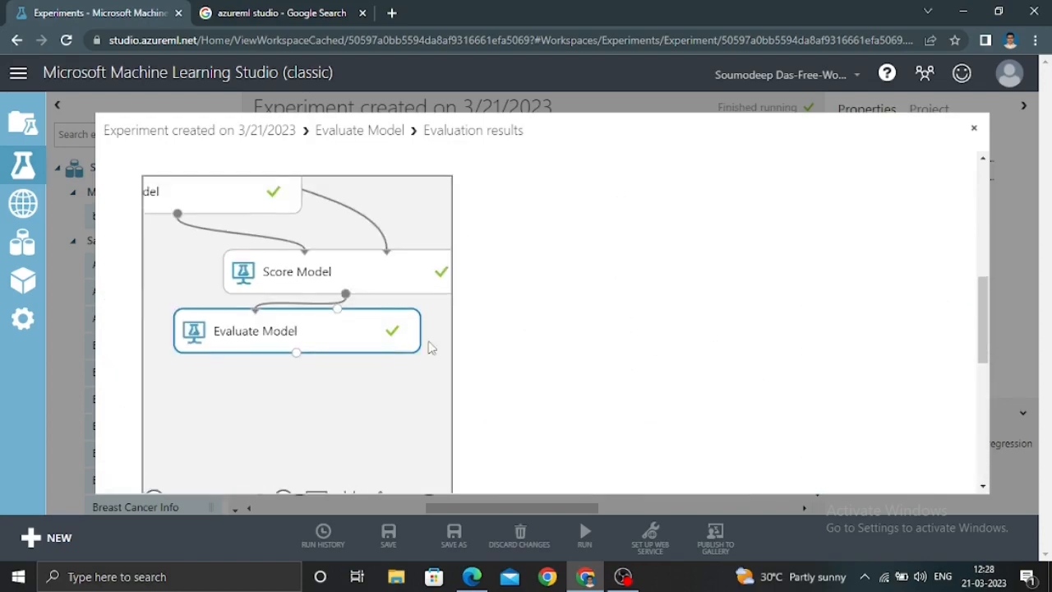
pyautogui.scroll(2, 503, 347)
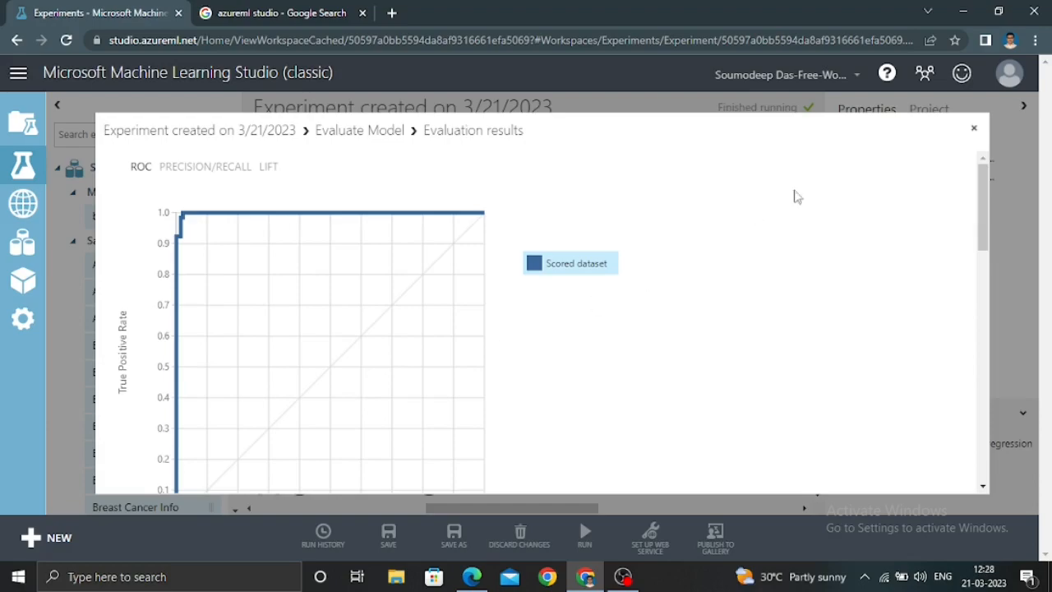
pyautogui.click(975, 132)
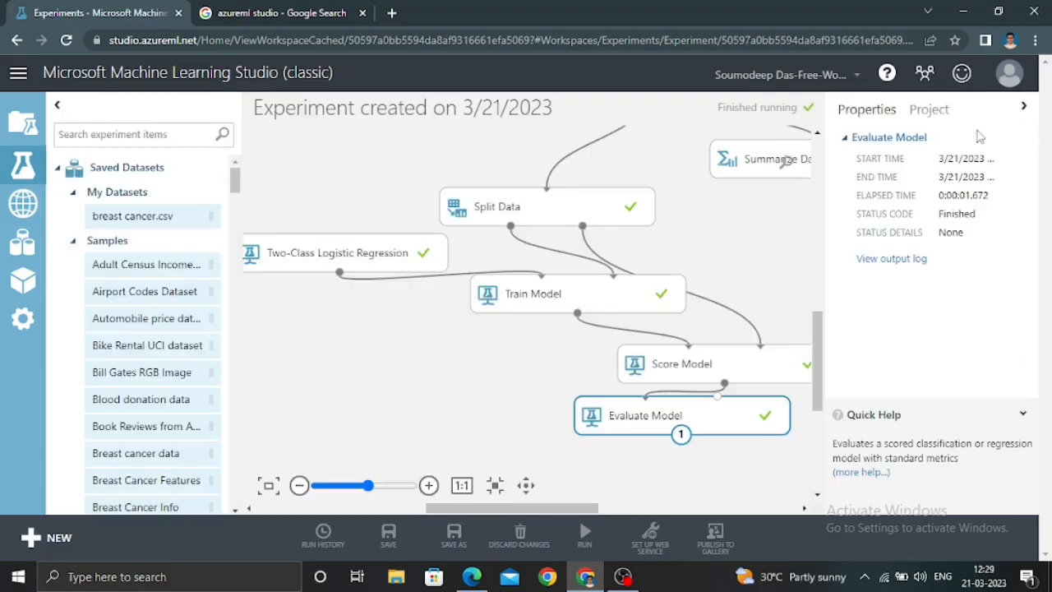
# Visualize the scored dataset from Score Model and look over its columns and values
pyautogui.click(703, 370)
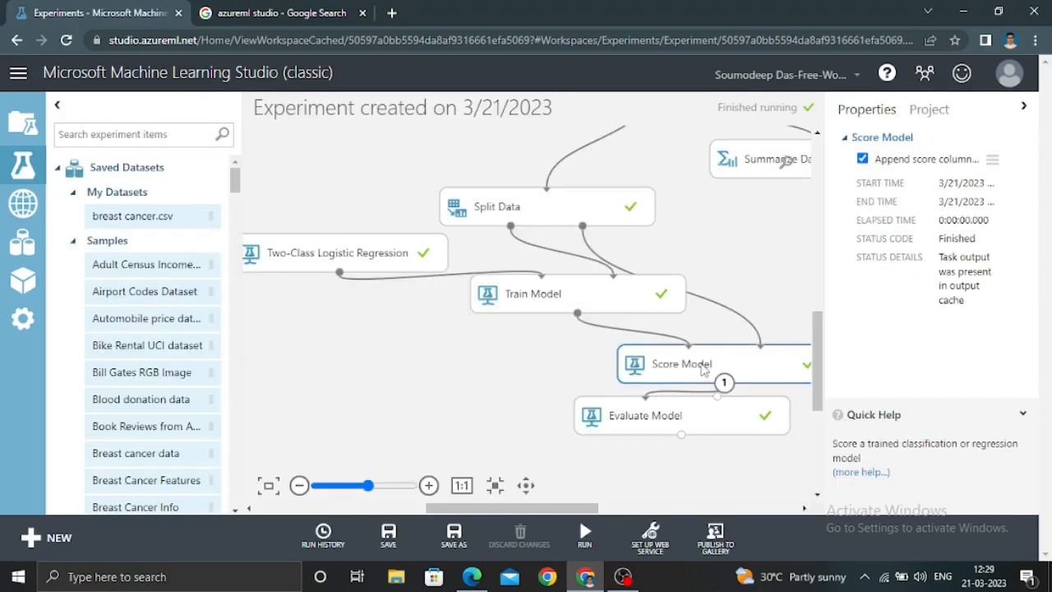
pyautogui.rightClick(703, 370)
pyautogui.moveTo(794, 434)
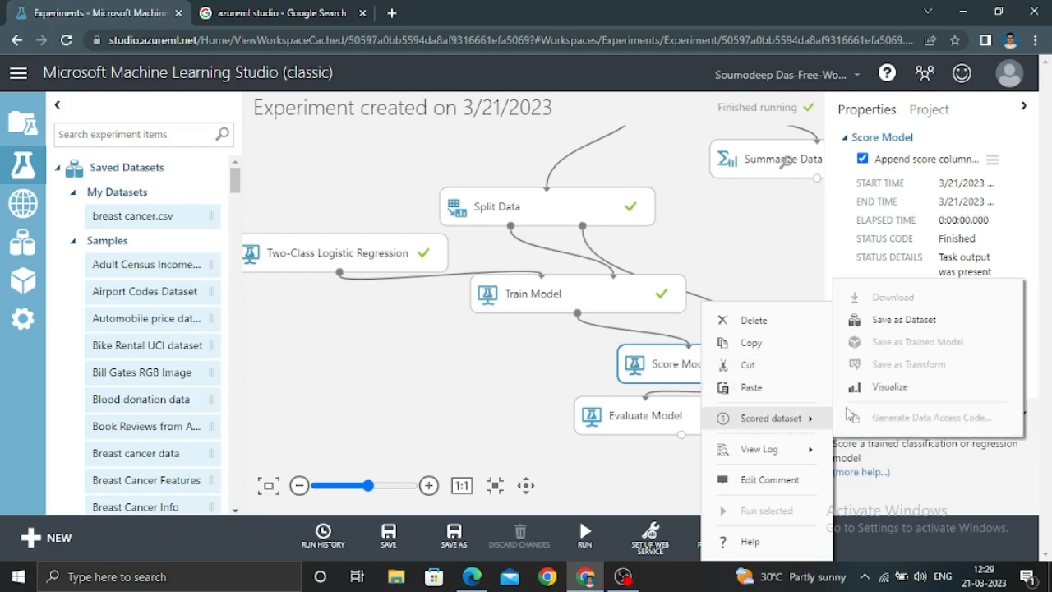
pyautogui.click(889, 393)
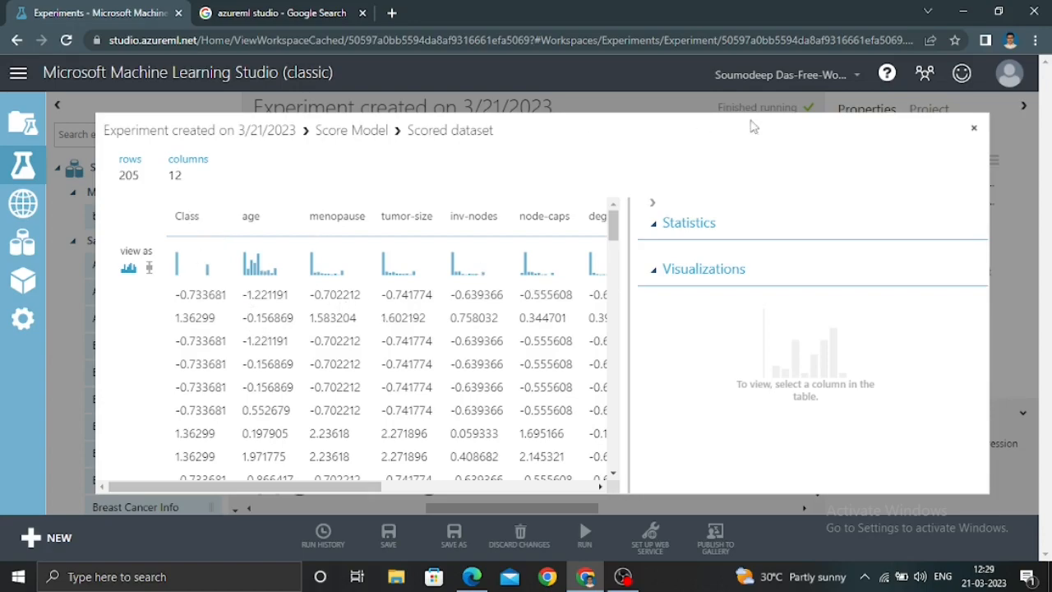
pyautogui.click(976, 125)
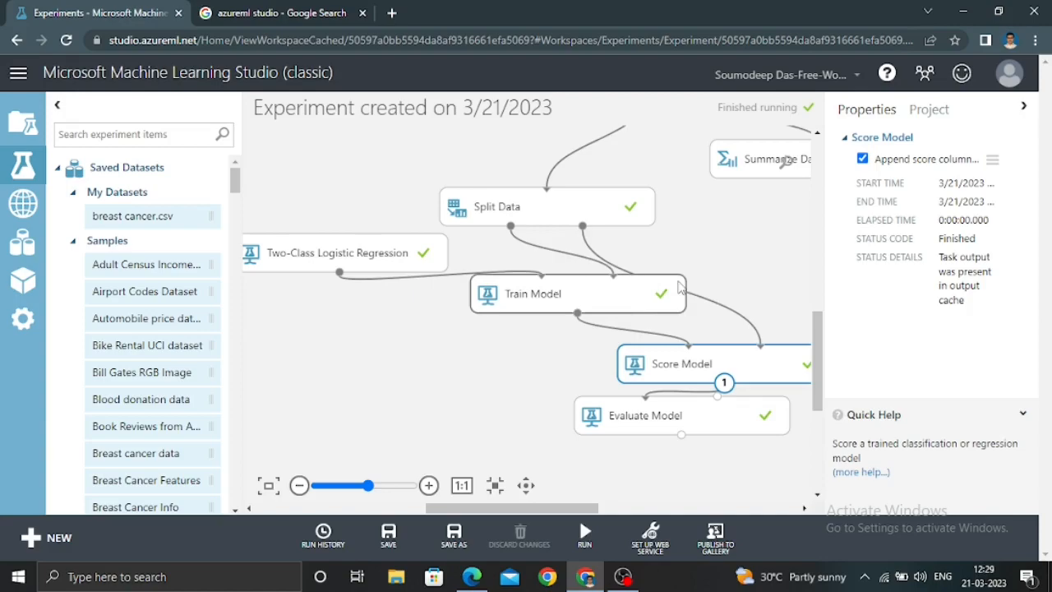
# Visualize the results dataset of the Summarize Data module and look through its descriptive statistics columns from count to percentiles
pyautogui.moveTo(822, 339); pyautogui.dragTo(822, 287)
pyautogui.rightClick(769, 346)
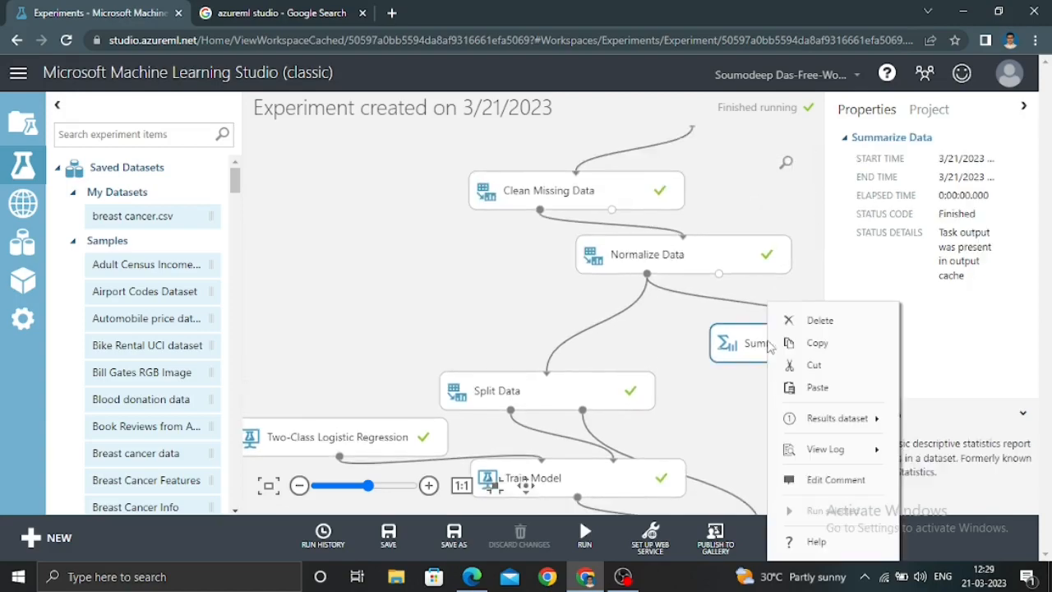
pyautogui.moveTo(832, 419)
pyautogui.click(693, 388)
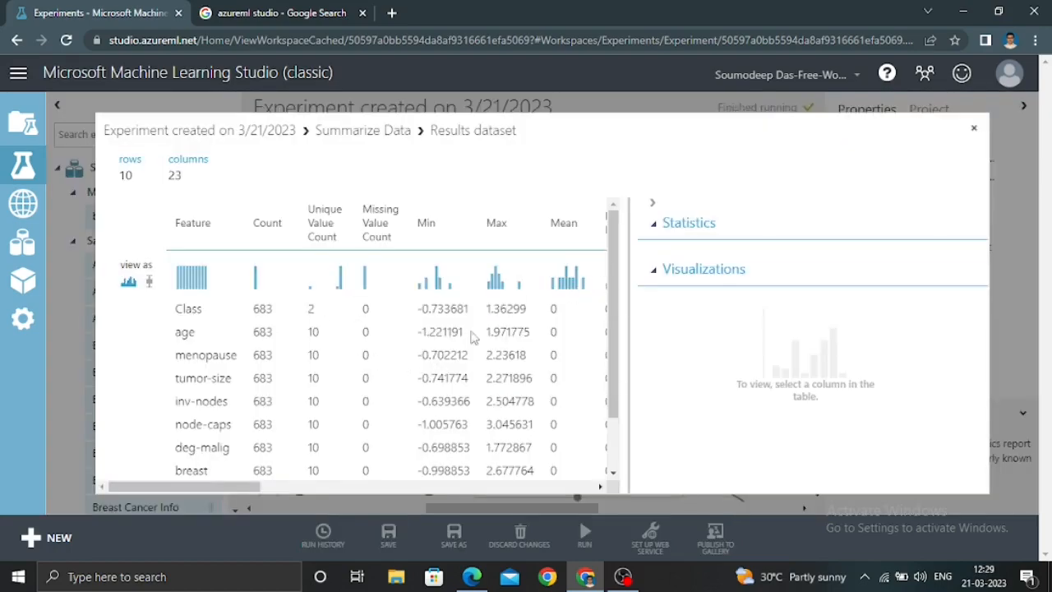
pyautogui.moveTo(616, 243); pyautogui.dragTo(606, 195)
pyautogui.moveTo(210, 492); pyautogui.dragTo(546, 488)
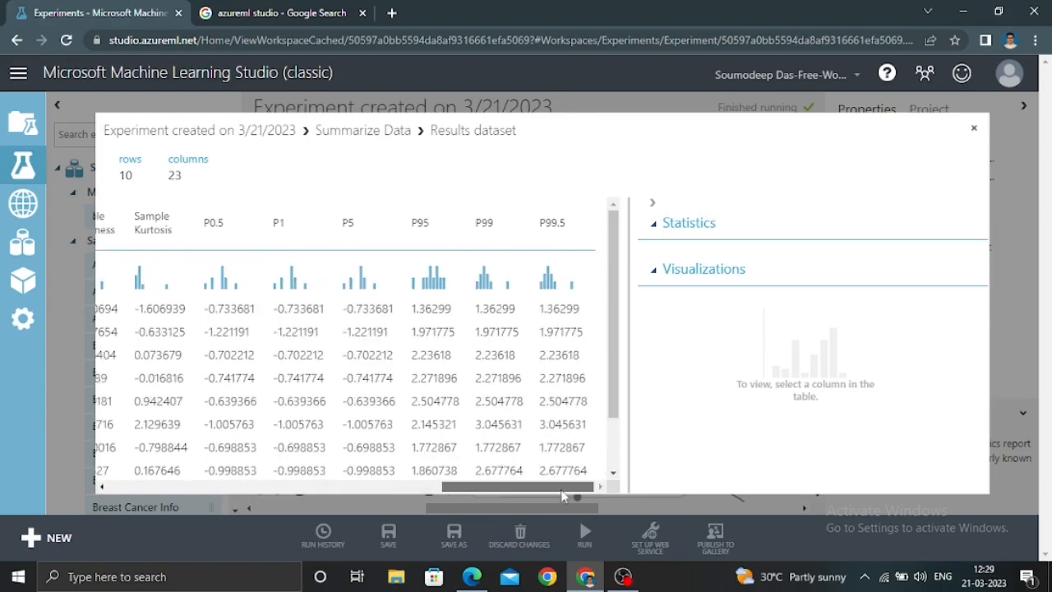
pyautogui.click(974, 129)
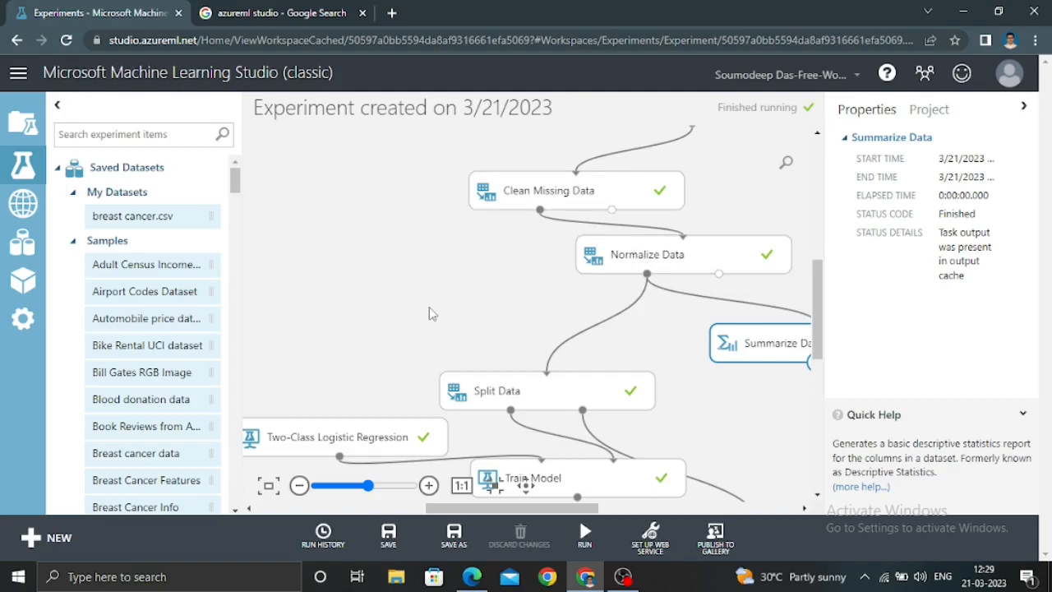
pyautogui.scroll(-3, 635, 351)
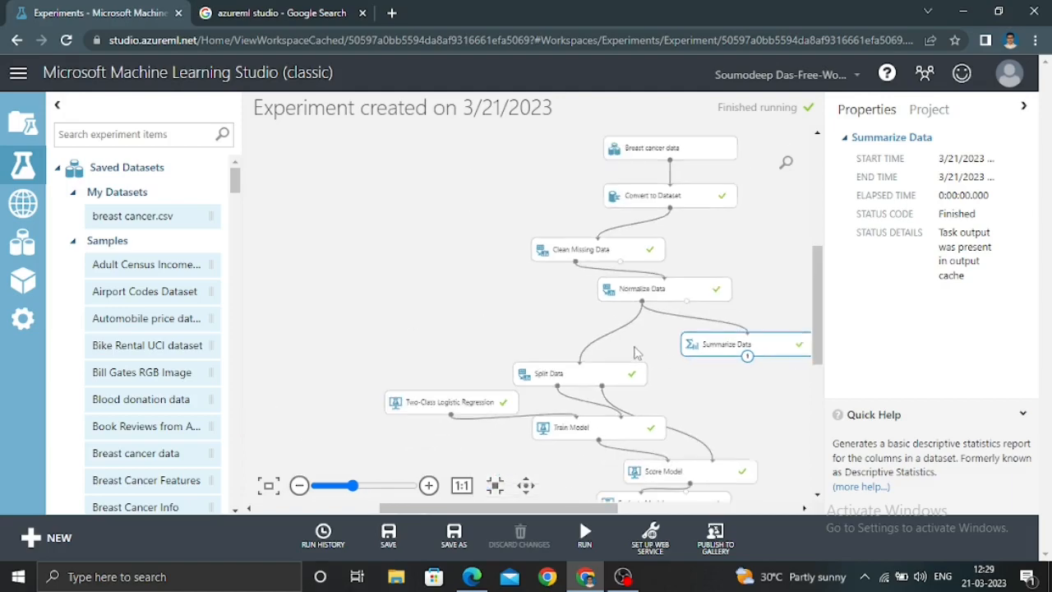
pyautogui.scroll(-1, 635, 352)
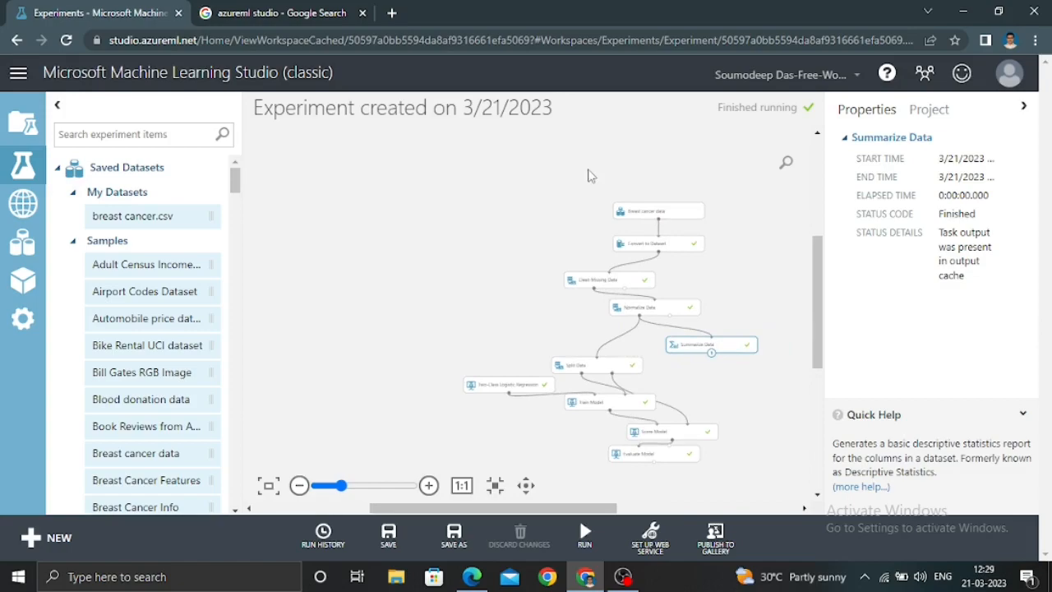